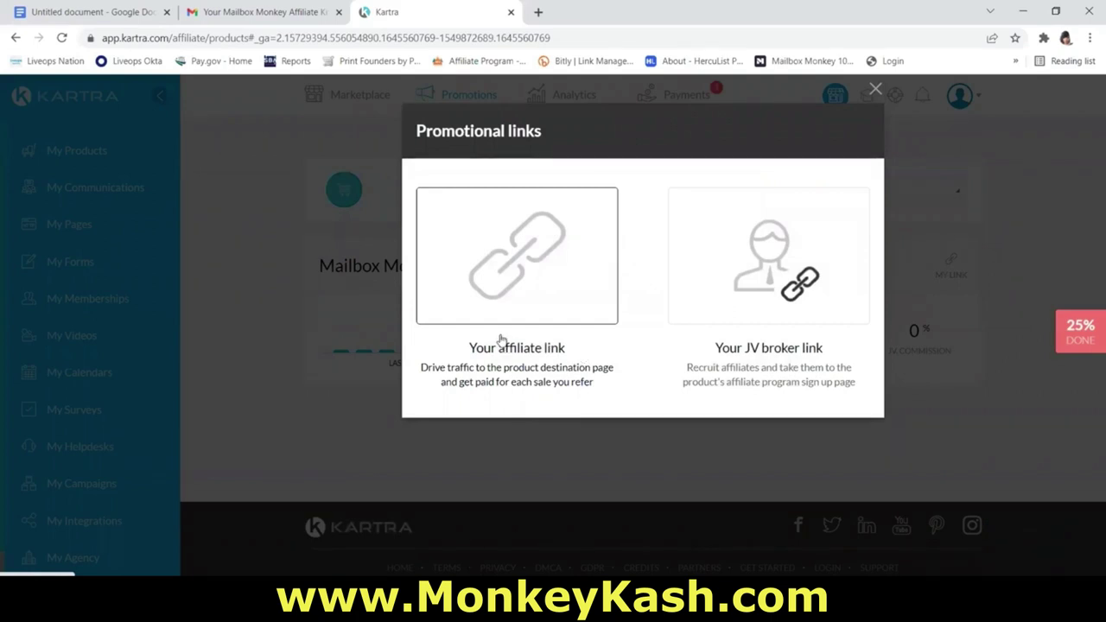
Reveal the affiliate link for Mailbox Monkey LV1 and copy its product index page URL.
{"action": "left_click", "coordinate": [525, 285]}
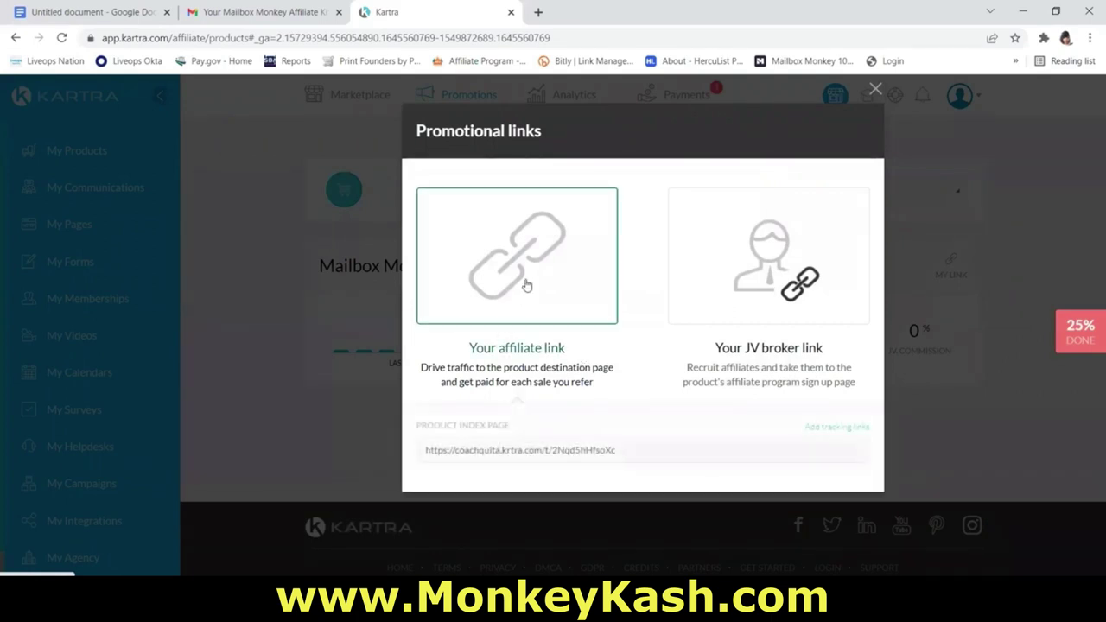
{"action": "left_click_drag", "start_coordinate": [631, 452], "coordinate": [407, 459]}
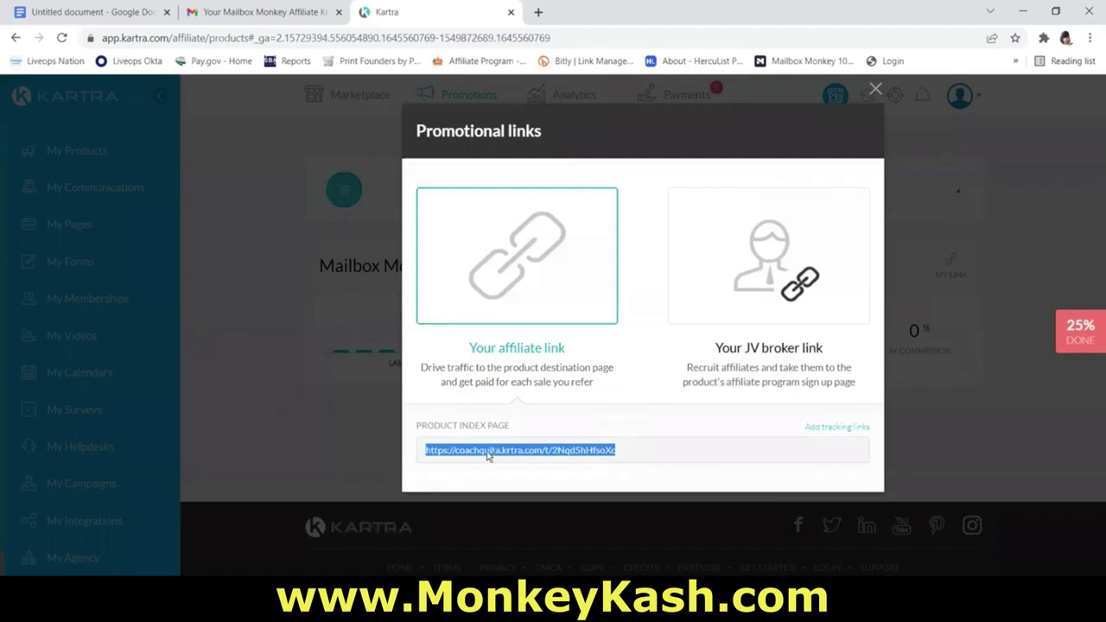
{"action": "right_click", "coordinate": [490, 456]}
{"action": "left_click", "coordinate": [517, 464]}
Switch to the Gmail tab and load the copied affiliate link there in place of the open email.
{"action": "left_click", "coordinate": [263, 12]}
{"action": "left_click_drag", "start_coordinate": [473, 38], "coordinate": [118, 36]}
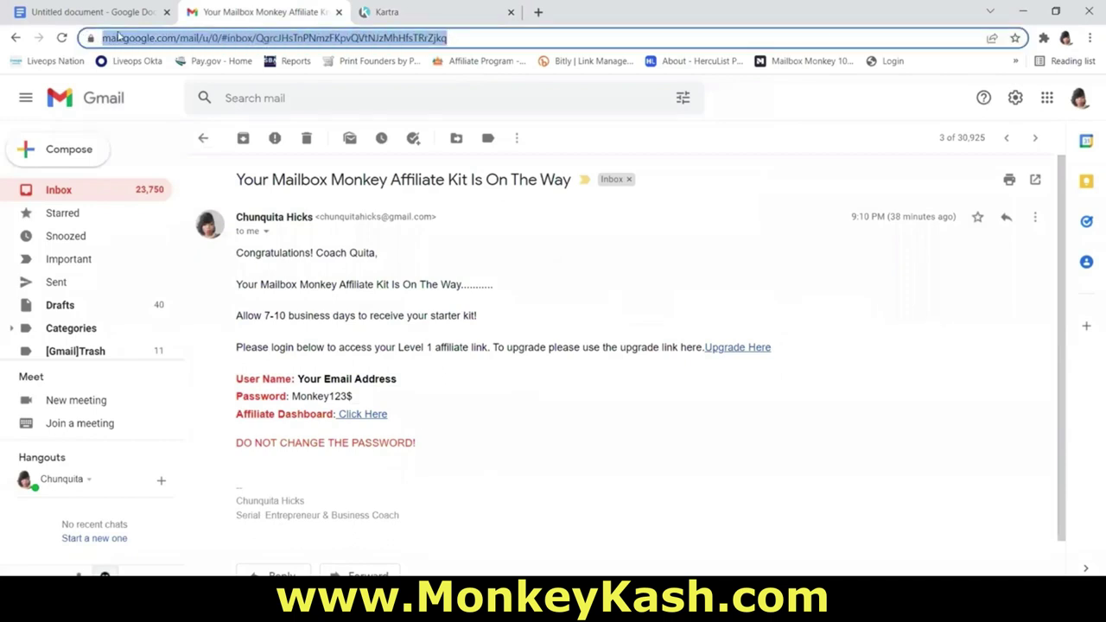
{"action": "key", "text": "BackSpace"}
{"action": "right_click", "coordinate": [147, 37]}
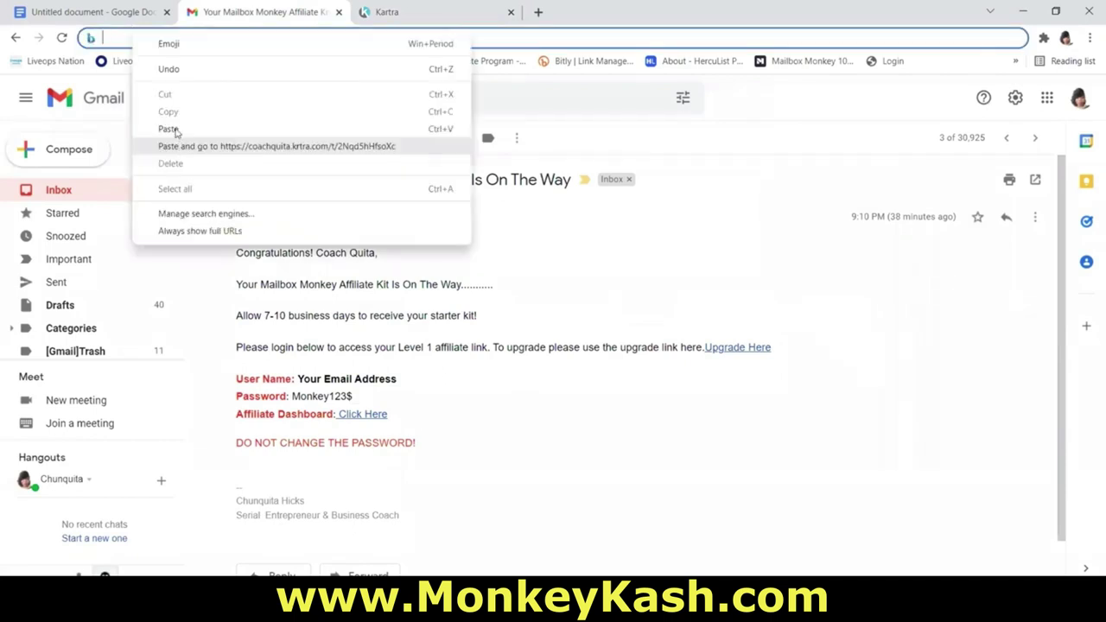
{"action": "left_click", "coordinate": [173, 126]}
{"action": "key", "text": "Return"}
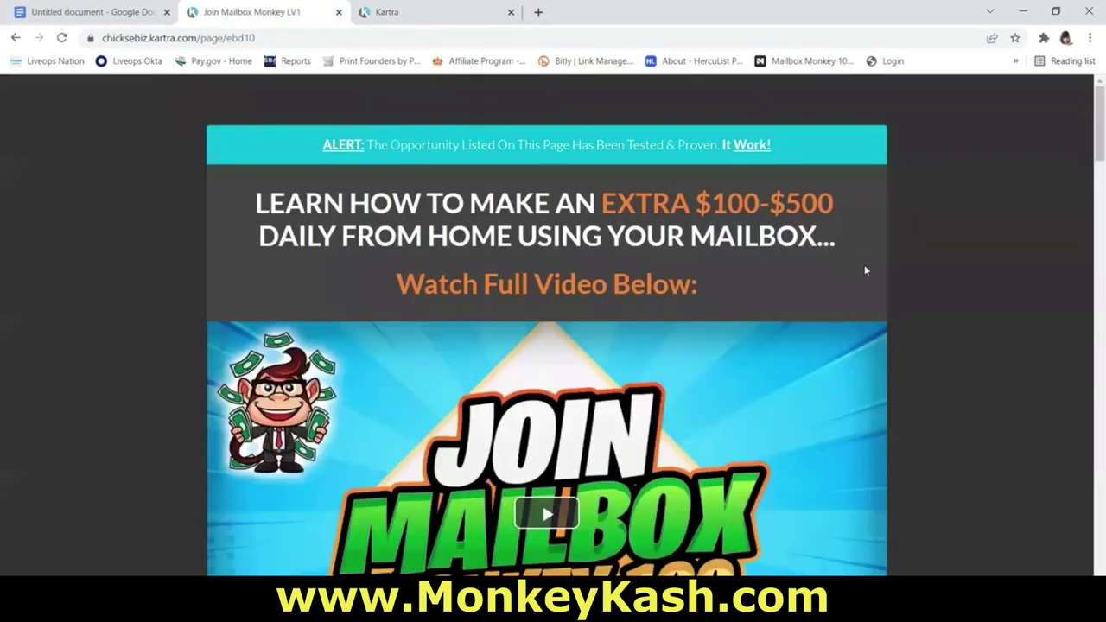
Examine the Mailbox Monkey sales page, including the joining steps, the billing, shipping and payment form, and the referrer line.
{"action": "scroll", "coordinate": [875, 282], "scroll_direction": "down", "scroll_amount": 2}
{"action": "scroll", "coordinate": [885, 319], "scroll_direction": "down", "scroll_amount": 2}
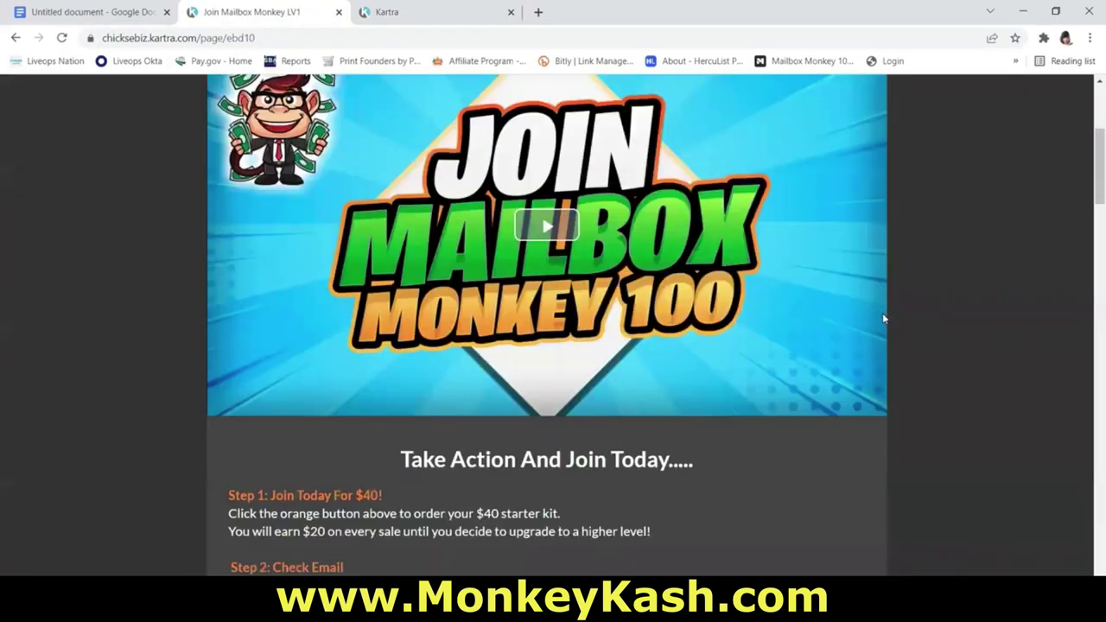
{"action": "scroll", "coordinate": [882, 319], "scroll_direction": "down", "scroll_amount": 2}
{"action": "scroll", "coordinate": [866, 311], "scroll_direction": "down", "scroll_amount": 4}
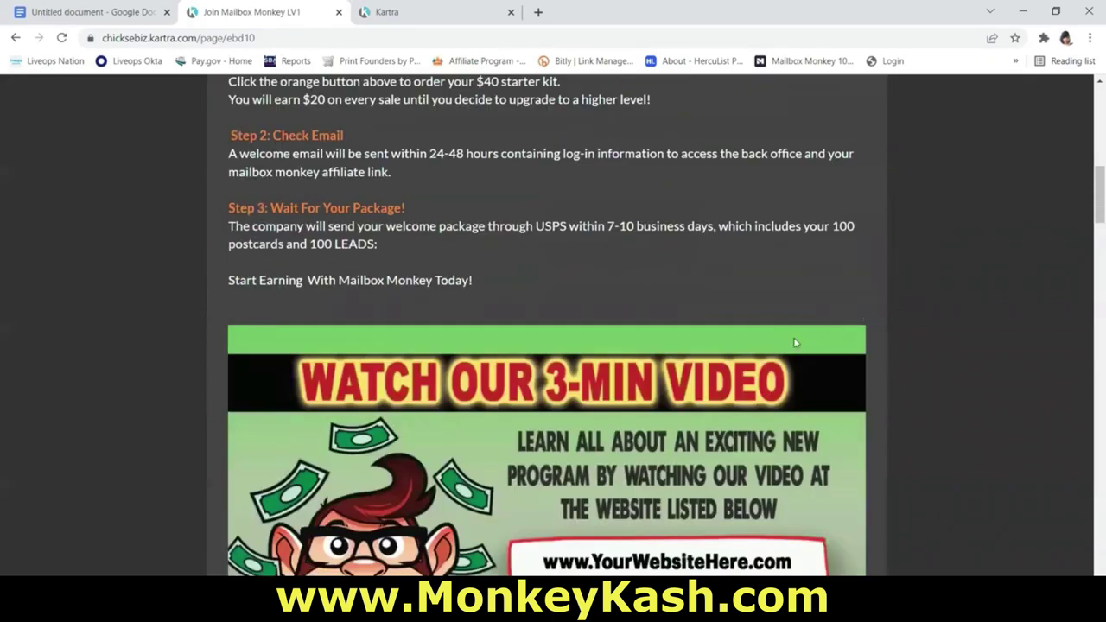
{"action": "scroll", "coordinate": [794, 343], "scroll_direction": "up", "scroll_amount": 4}
{"action": "scroll", "coordinate": [800, 310], "scroll_direction": "up", "scroll_amount": 4}
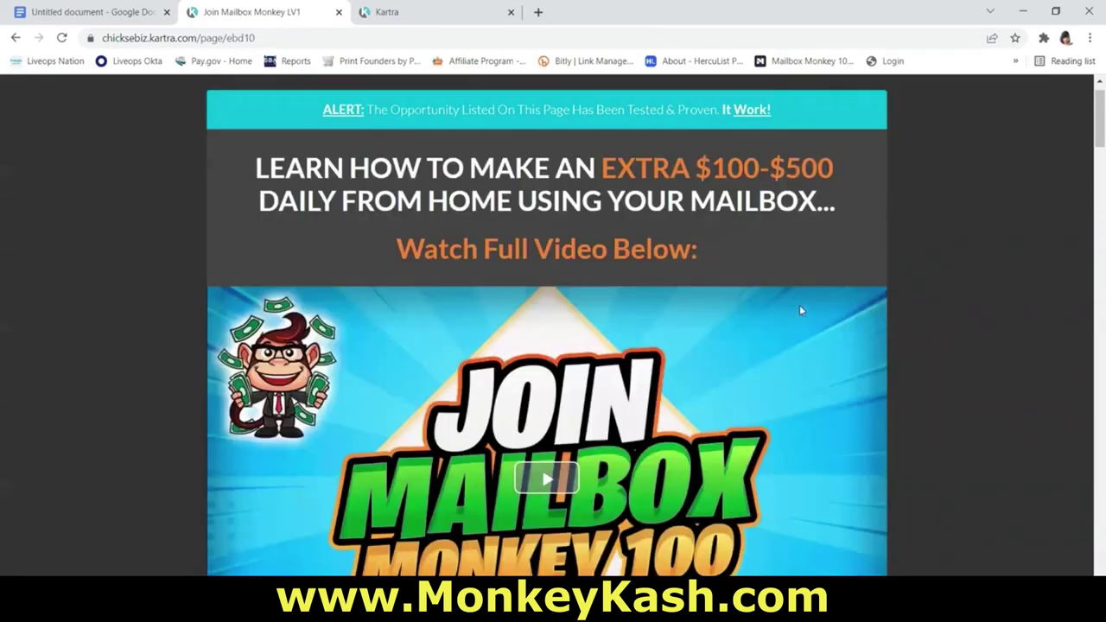
{"action": "scroll", "coordinate": [802, 311], "scroll_direction": "down", "scroll_amount": 2}
{"action": "scroll", "coordinate": [805, 313], "scroll_direction": "down", "scroll_amount": 8}
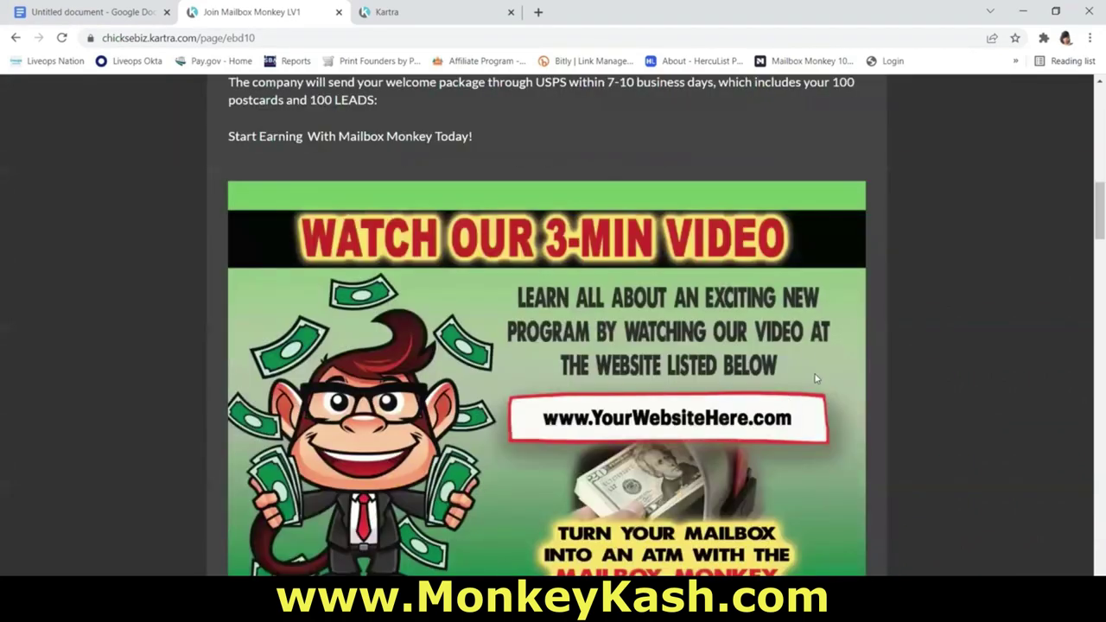
{"action": "scroll", "coordinate": [805, 354], "scroll_direction": "down", "scroll_amount": 20}
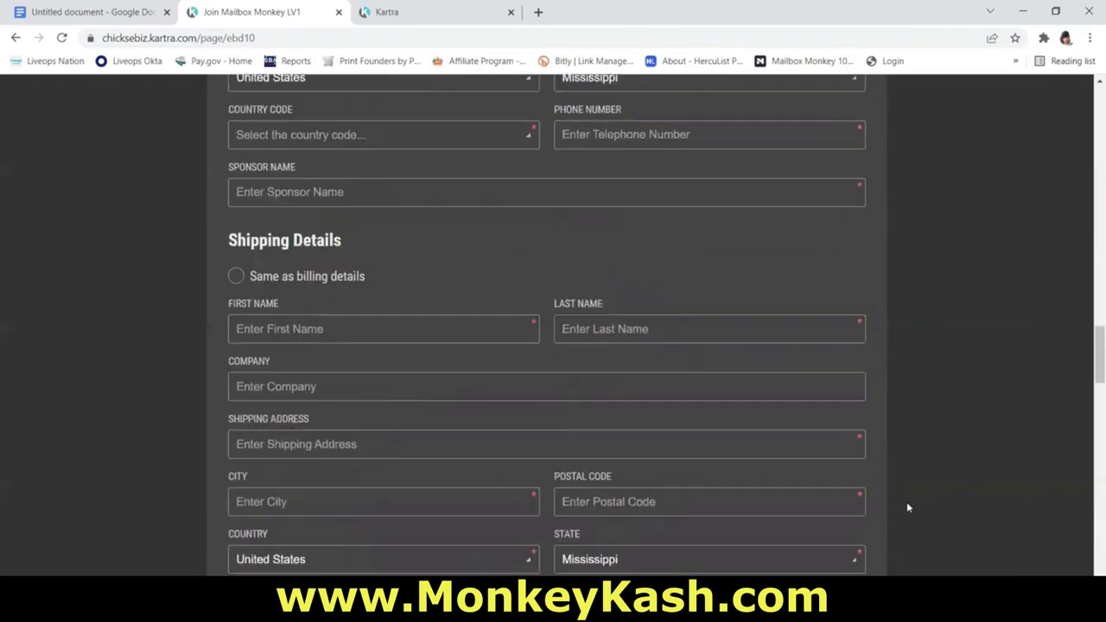
{"action": "scroll", "coordinate": [905, 506], "scroll_direction": "down", "scroll_amount": 6}
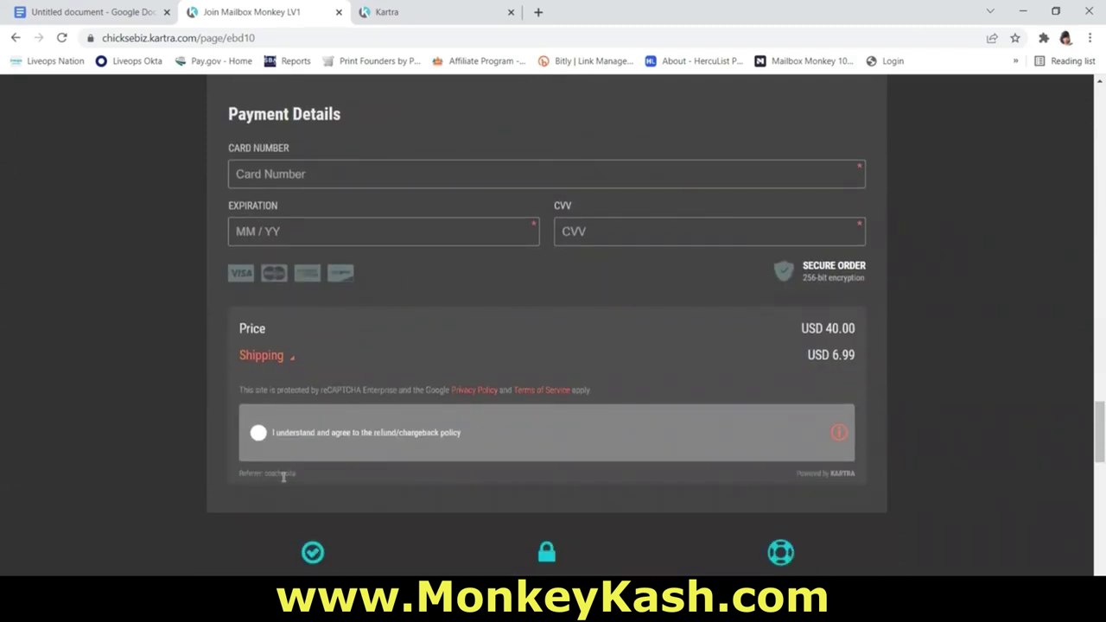
{"action": "scroll", "coordinate": [395, 443], "scroll_direction": "up", "scroll_amount": 8}
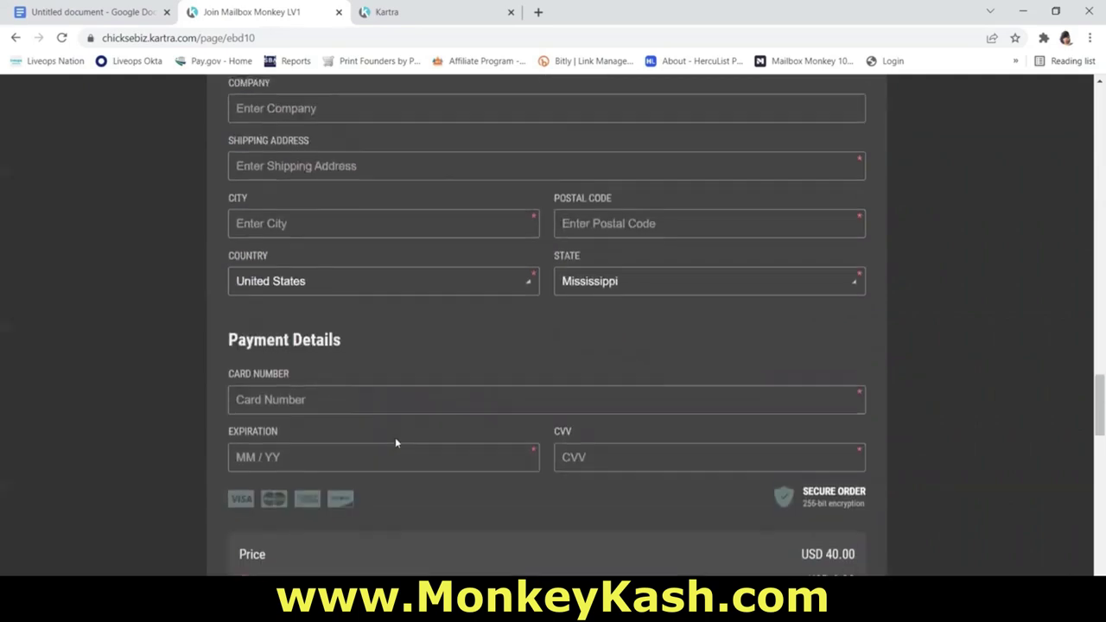
{"action": "scroll", "coordinate": [430, 393], "scroll_direction": "up", "scroll_amount": 2}
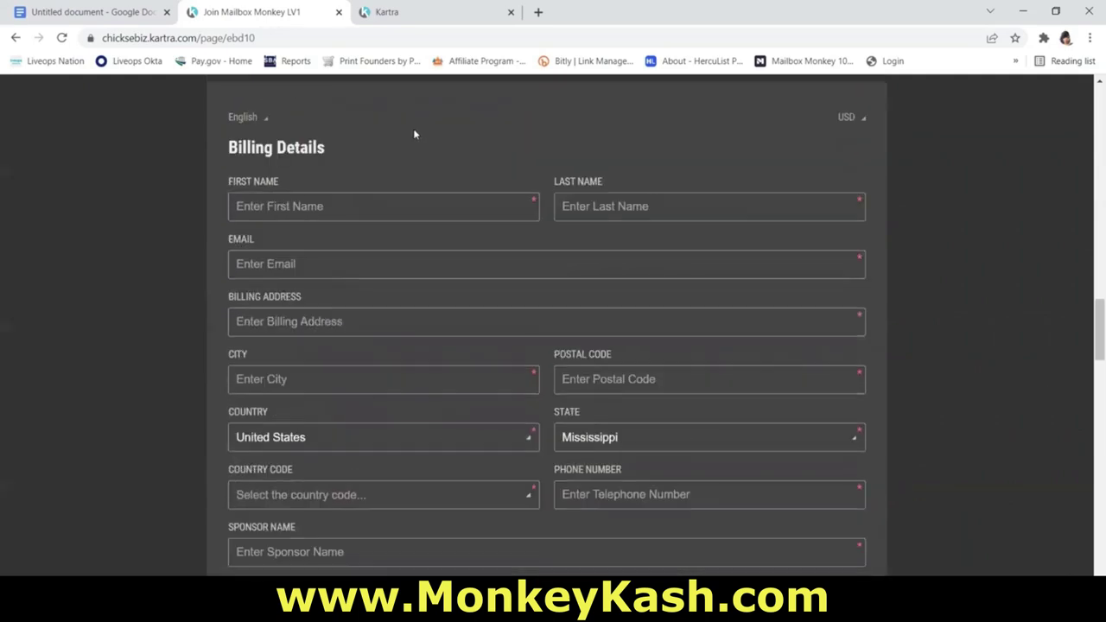
Return to Kartra, reopen the promotional links of Mailbox Monkey LV1 to display the affiliate link, and close them.
{"action": "left_click", "coordinate": [375, 24]}
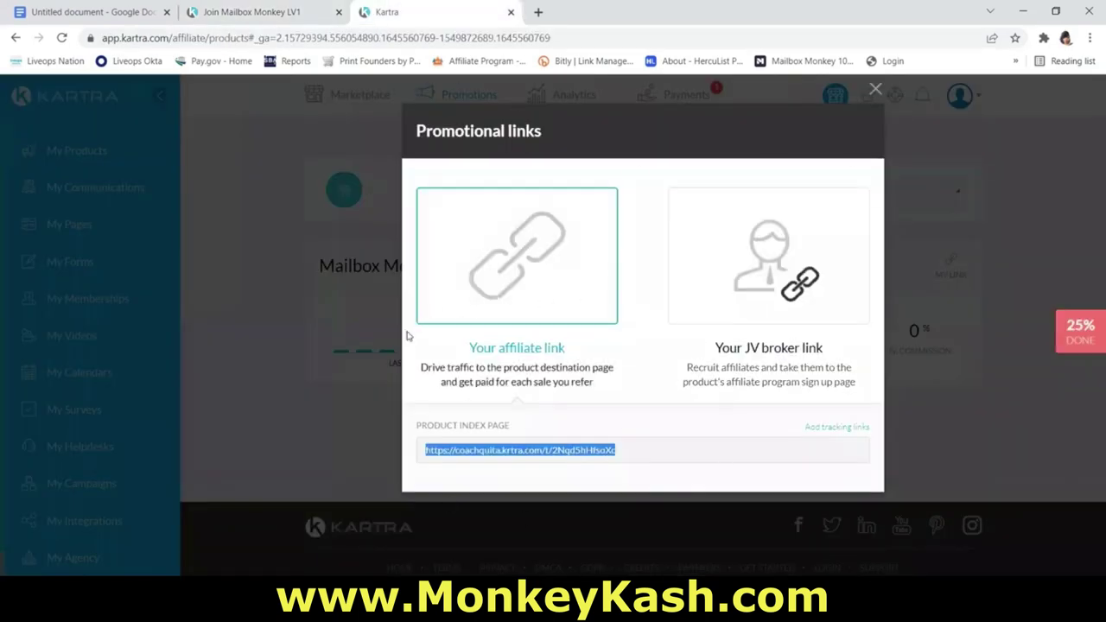
{"action": "left_click", "coordinate": [876, 90]}
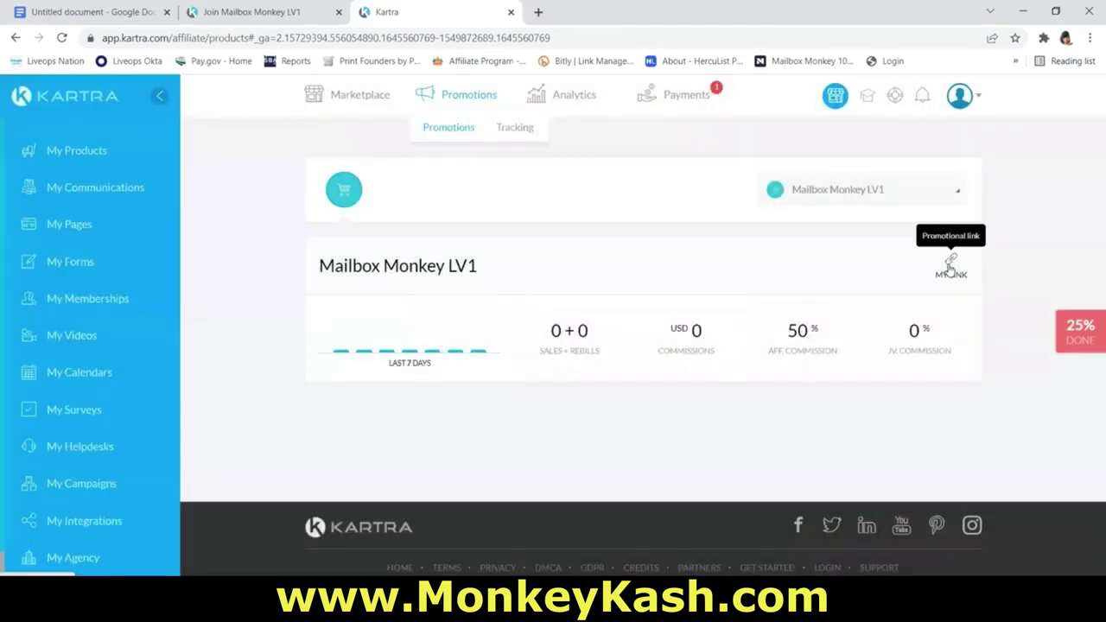
{"action": "left_click", "coordinate": [948, 270]}
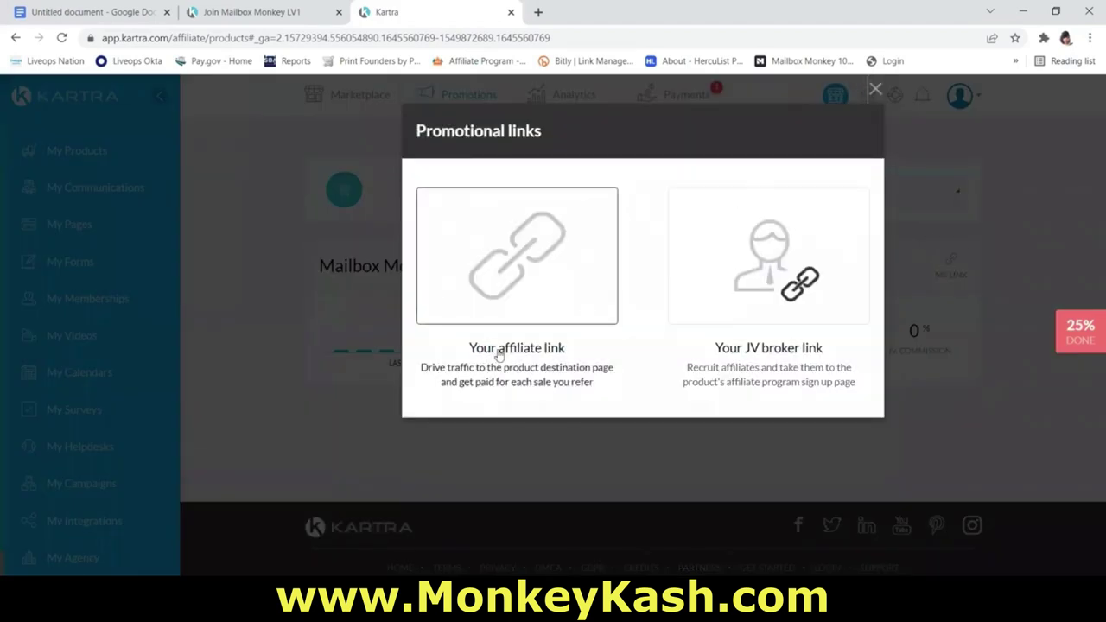
{"action": "left_click", "coordinate": [521, 284]}
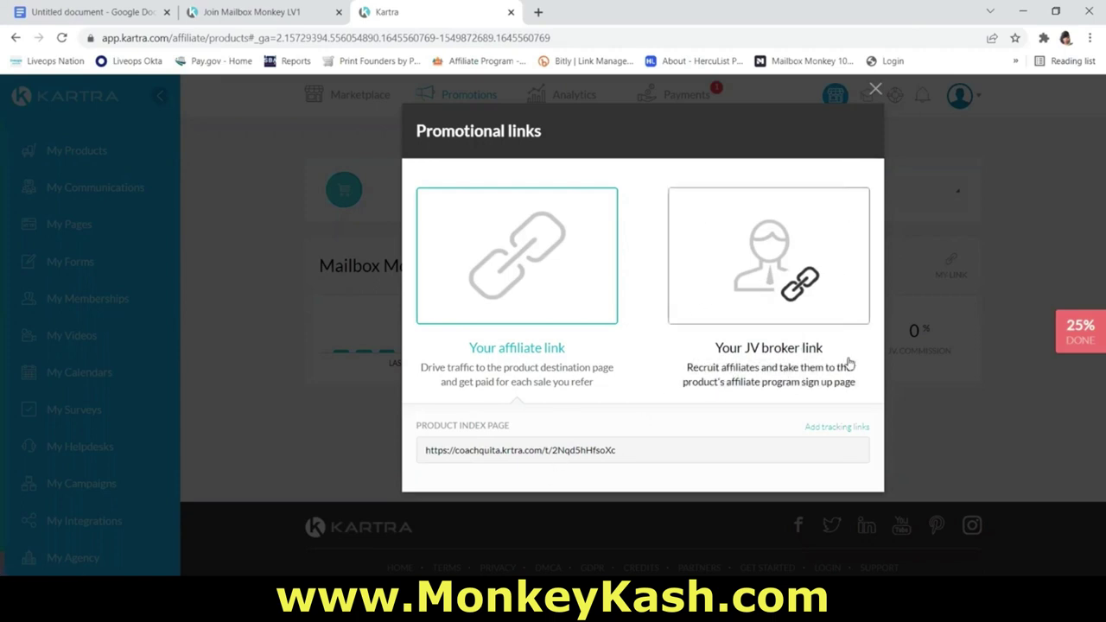
{"action": "left_click", "coordinate": [875, 88]}
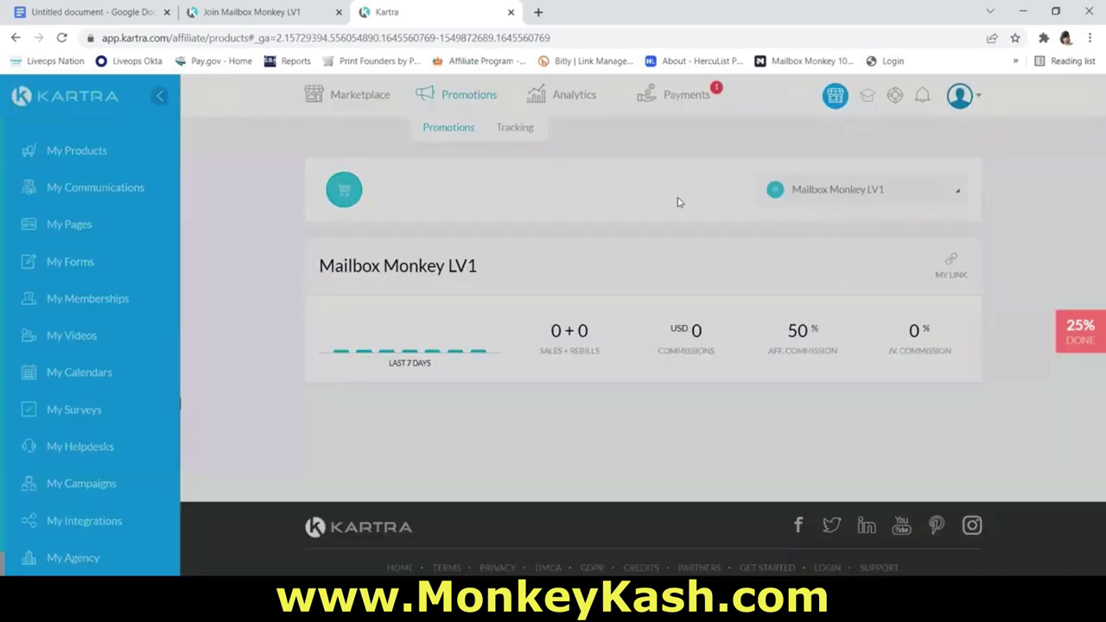
Open the JV broker sales analytics and list the figures by affiliate.
{"action": "mouse_move", "coordinate": [563, 104]}
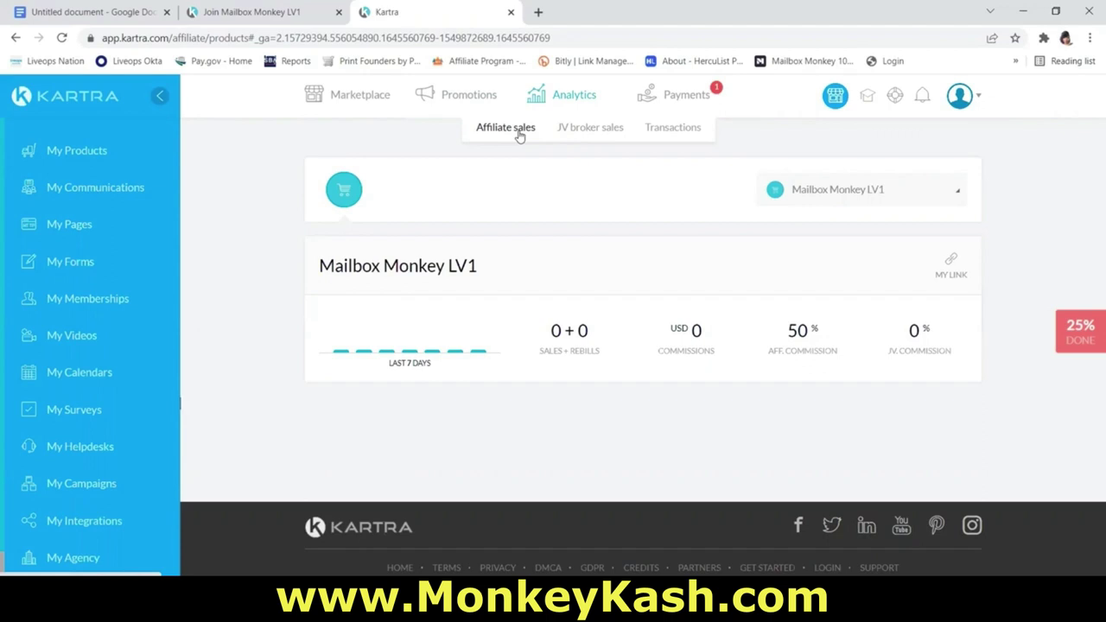
{"action": "left_click", "coordinate": [566, 129]}
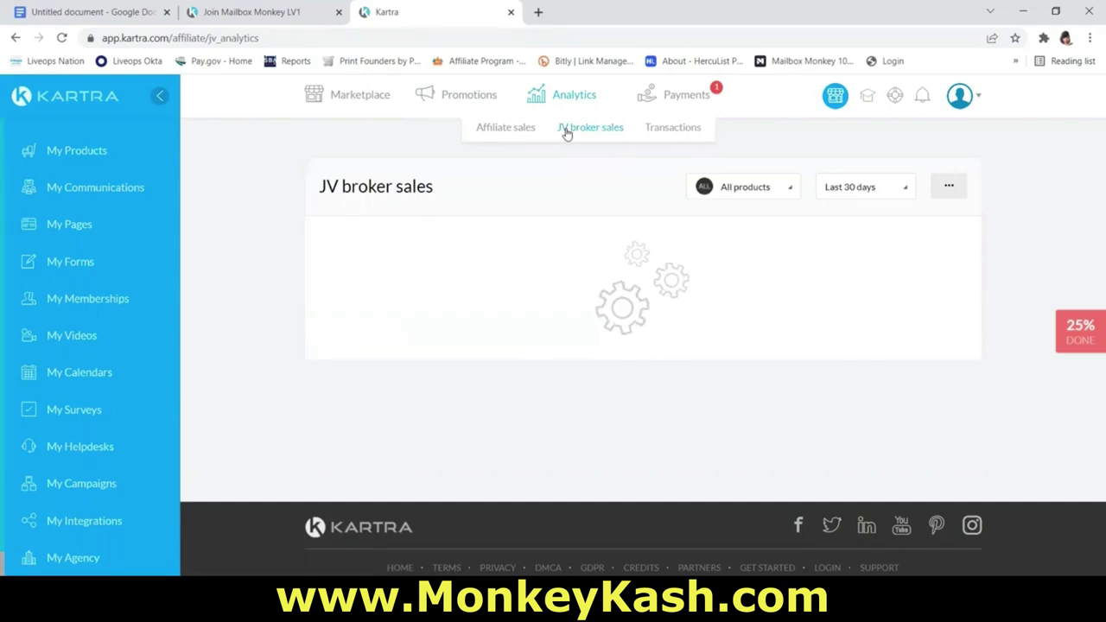
{"action": "scroll", "coordinate": [604, 306], "scroll_direction": "down", "scroll_amount": 5}
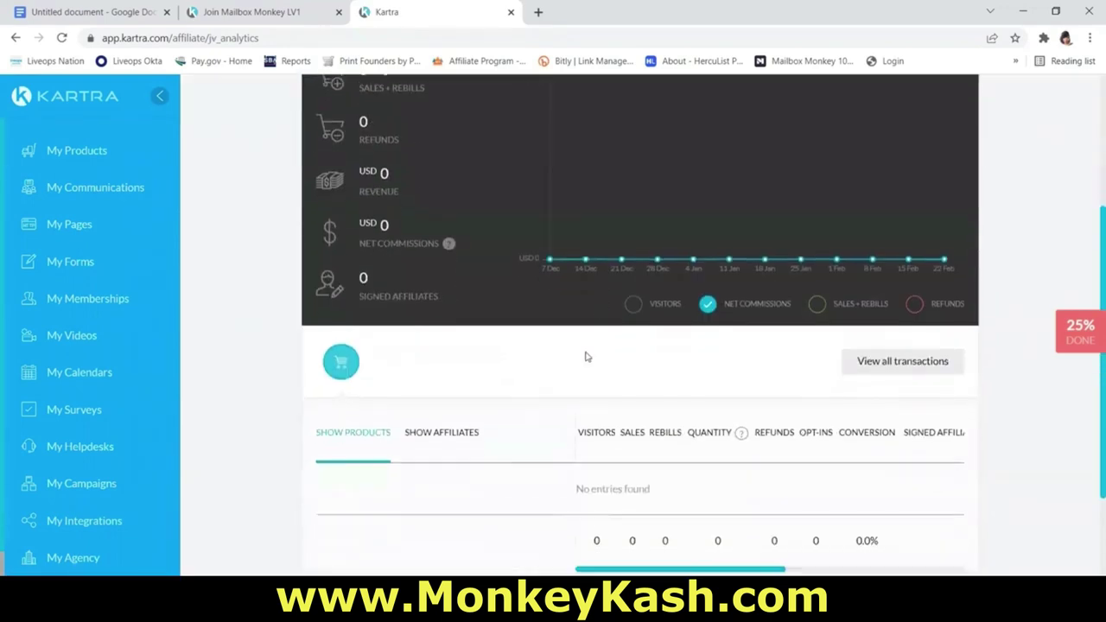
{"action": "left_click", "coordinate": [438, 276]}
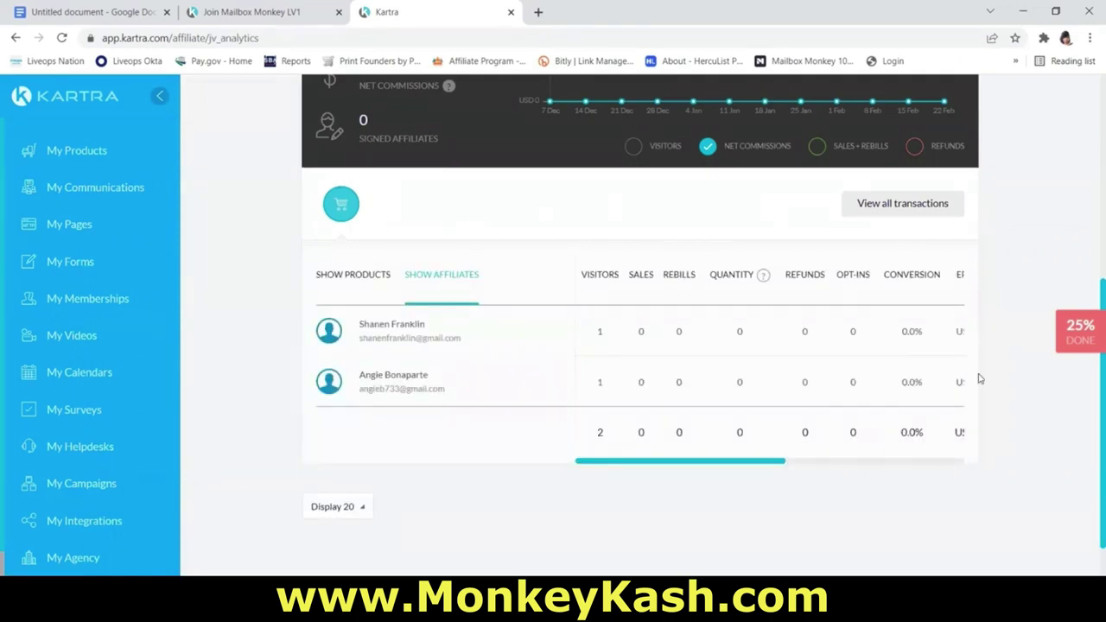
{"action": "scroll", "coordinate": [528, 406], "scroll_direction": "up", "scroll_amount": 5}
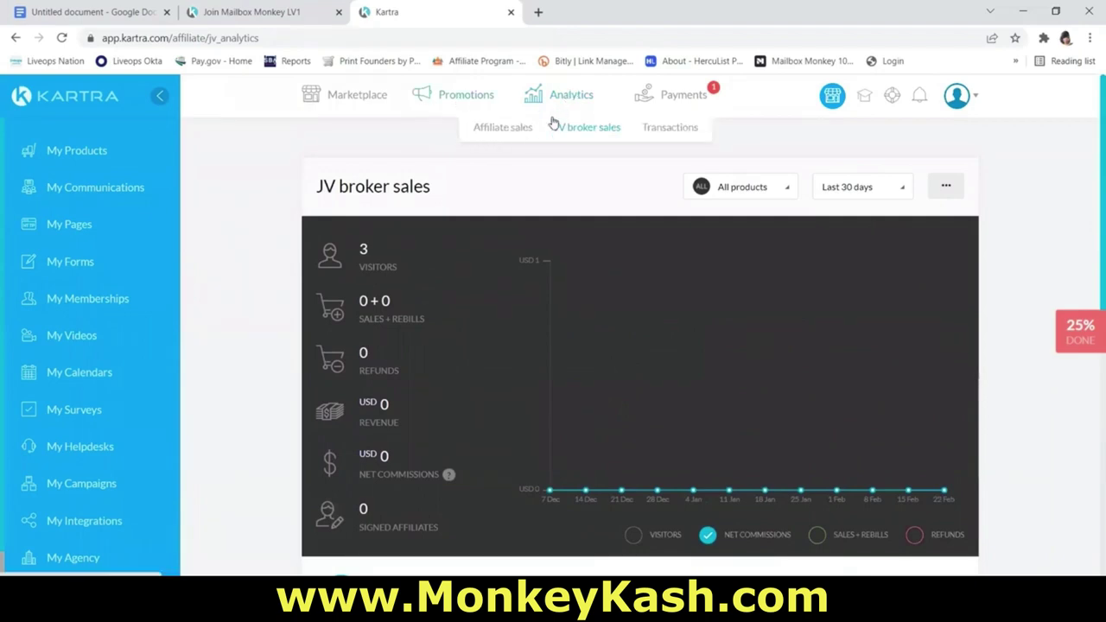
Review the Affiliate sales analytics for the last 30 days and open the Transactions report.
{"action": "left_click", "coordinate": [517, 131]}
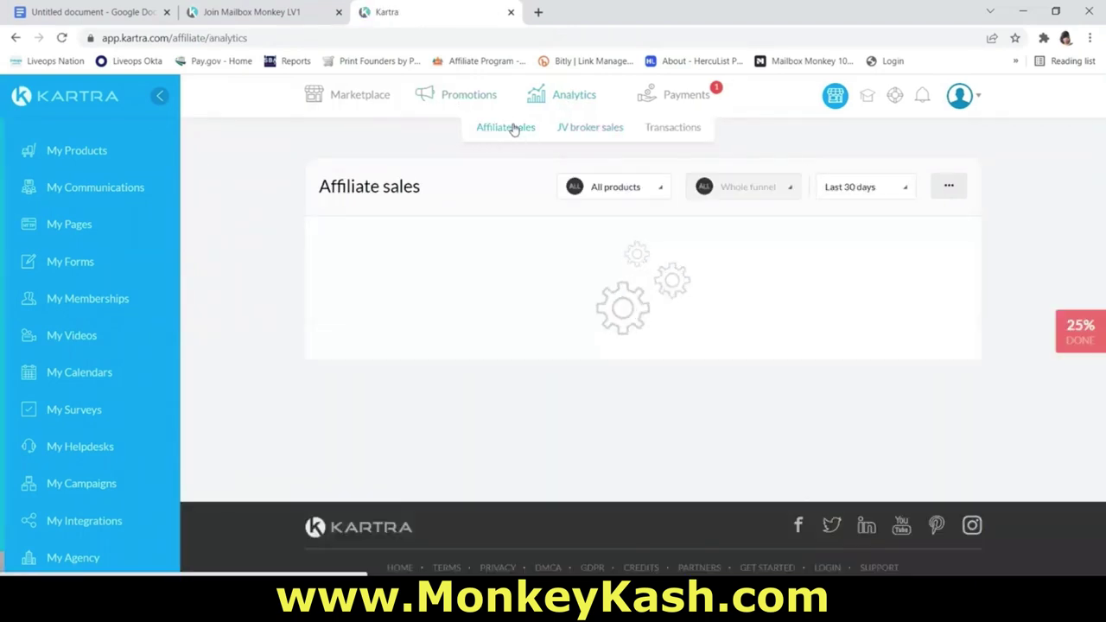
{"action": "scroll", "coordinate": [654, 320], "scroll_direction": "down", "scroll_amount": 3}
{"action": "scroll", "coordinate": [523, 155], "scroll_direction": "up", "scroll_amount": 3}
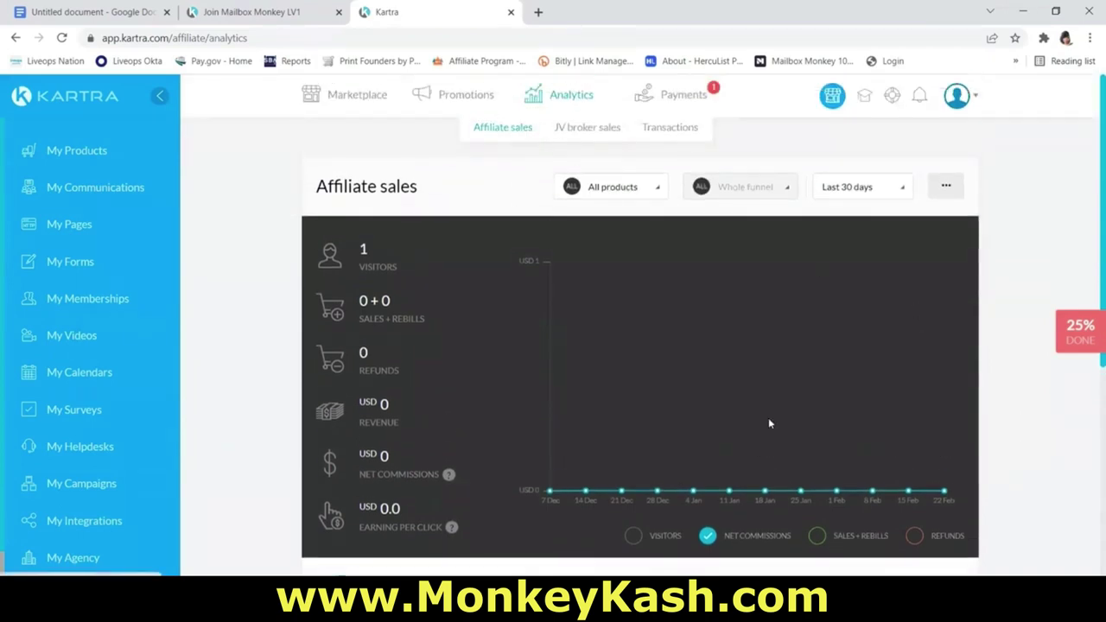
{"action": "scroll", "coordinate": [821, 388], "scroll_direction": "down", "scroll_amount": 3}
{"action": "scroll", "coordinate": [614, 464], "scroll_direction": "up", "scroll_amount": 3}
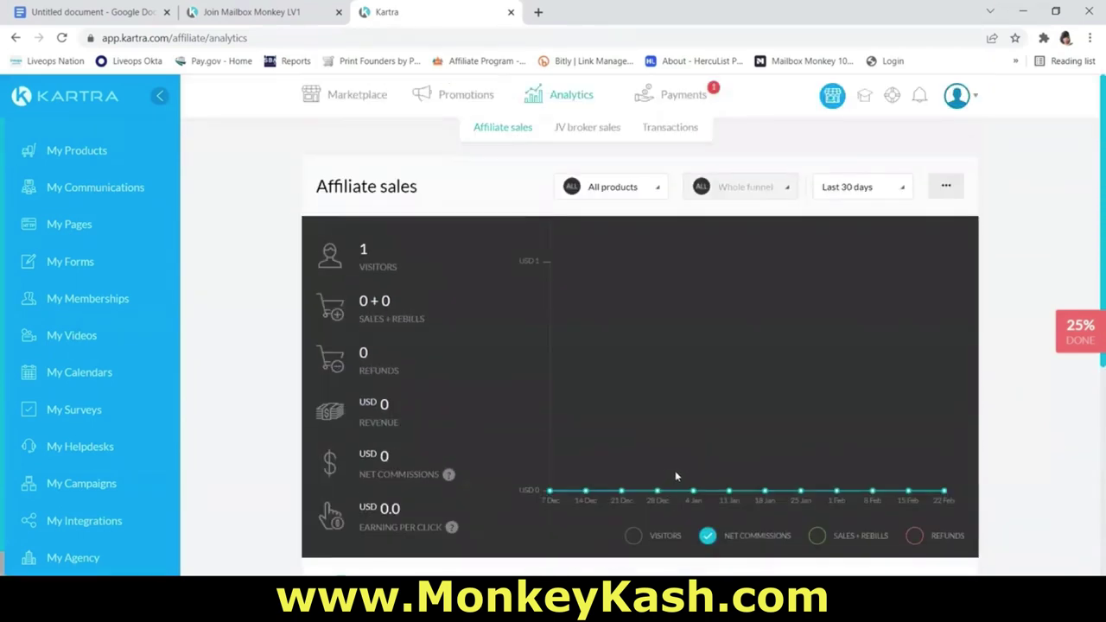
{"action": "left_click", "coordinate": [680, 132]}
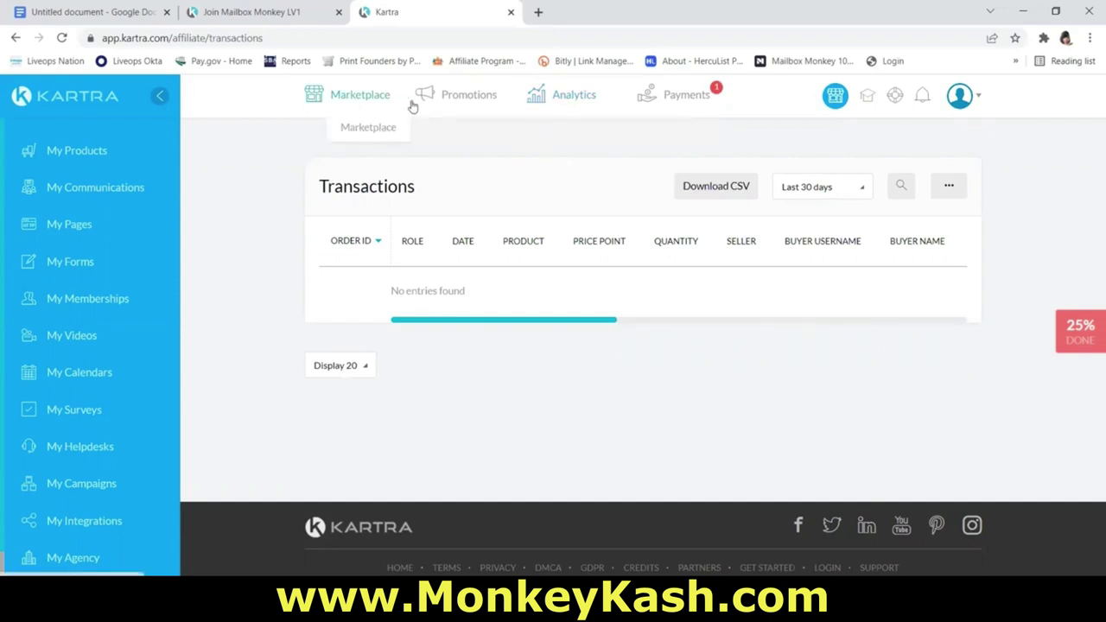
Go back to the Affiliate sales analytics and look over the visitor, sales and commission figures.
{"action": "left_click", "coordinate": [575, 98]}
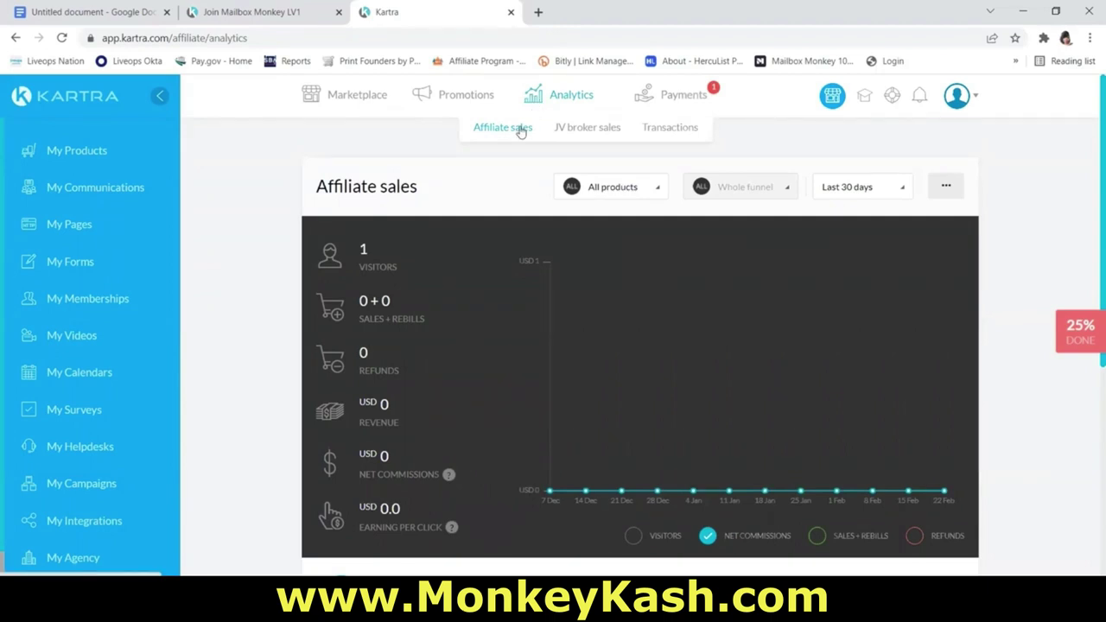
{"action": "scroll", "coordinate": [535, 314], "scroll_direction": "down", "scroll_amount": 3}
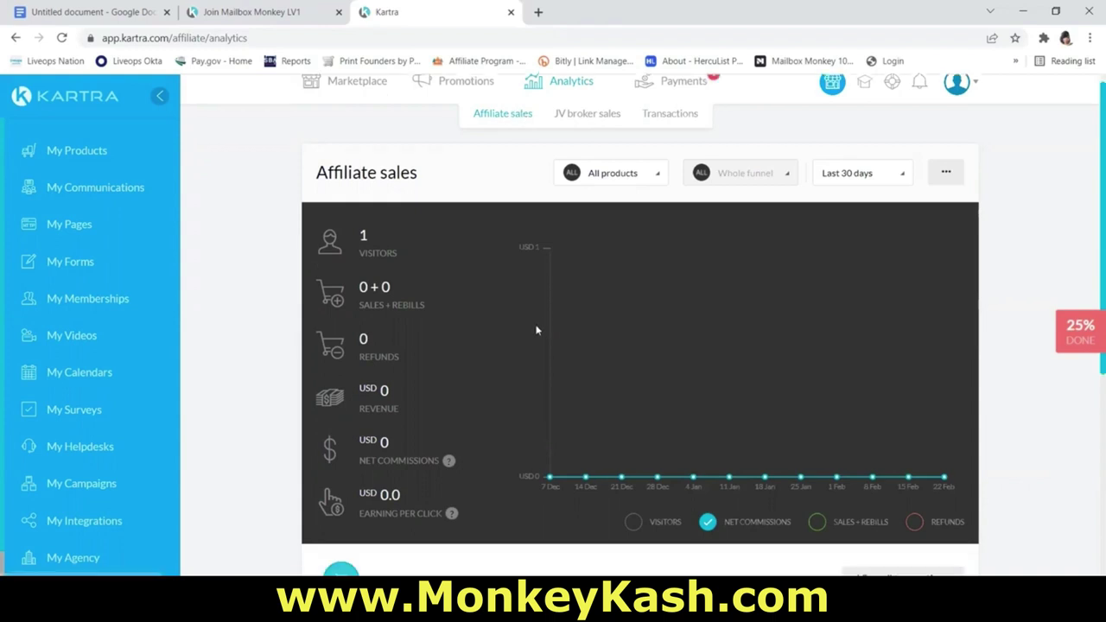
{"action": "scroll", "coordinate": [535, 338], "scroll_direction": "up", "scroll_amount": 3}
Show the JV broker sales broken down by affiliate again, and return to the Transactions report.
{"action": "left_click", "coordinate": [575, 136]}
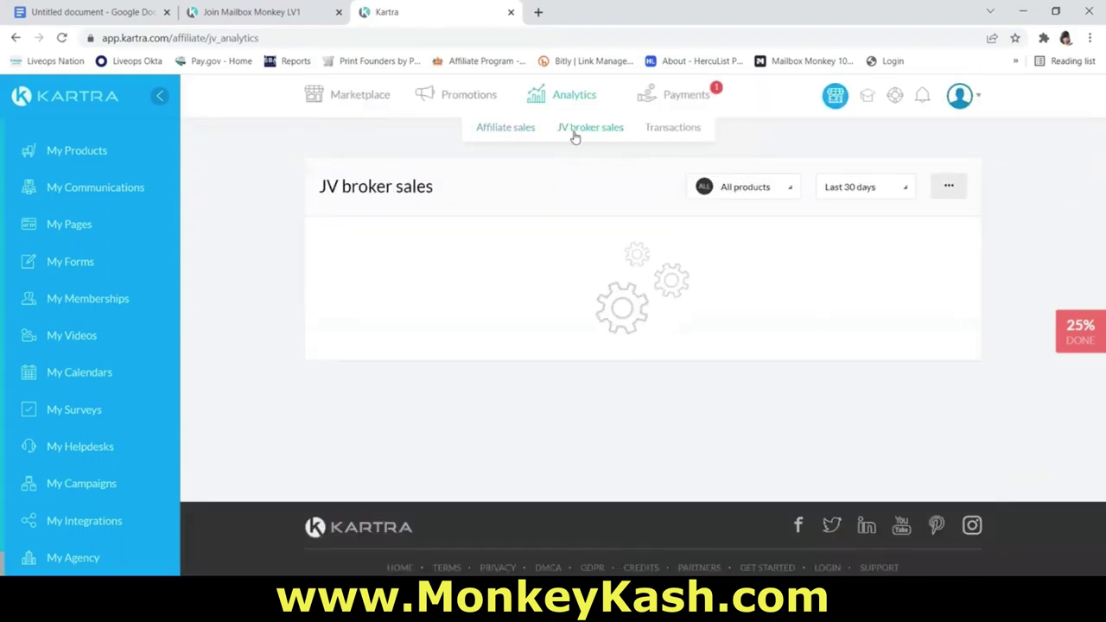
{"action": "scroll", "coordinate": [570, 350], "scroll_direction": "down", "scroll_amount": 5}
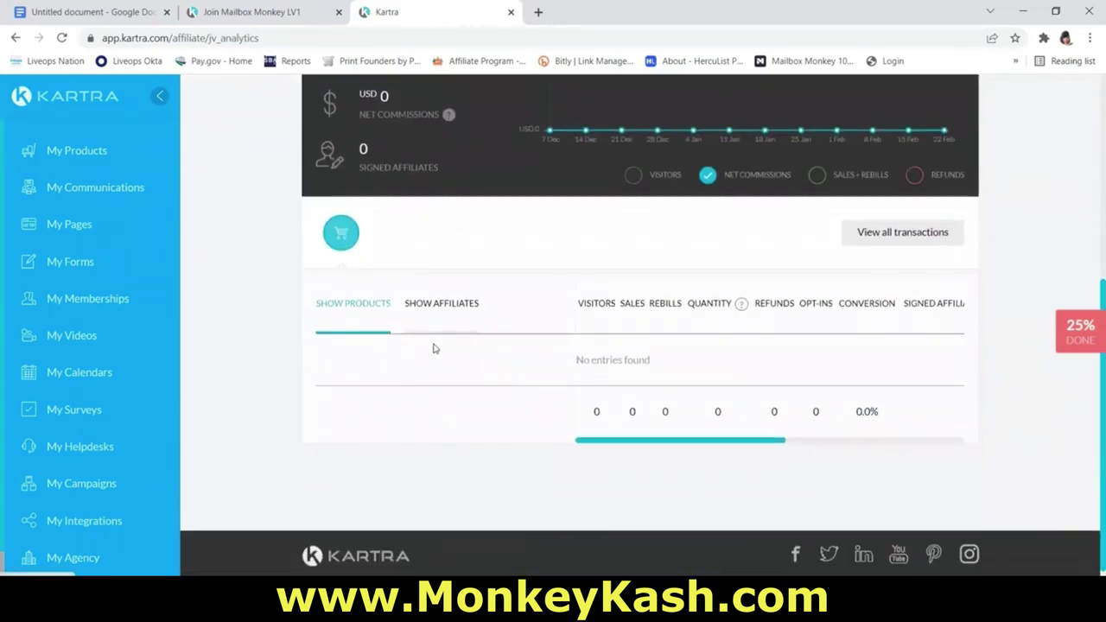
{"action": "left_click", "coordinate": [452, 305]}
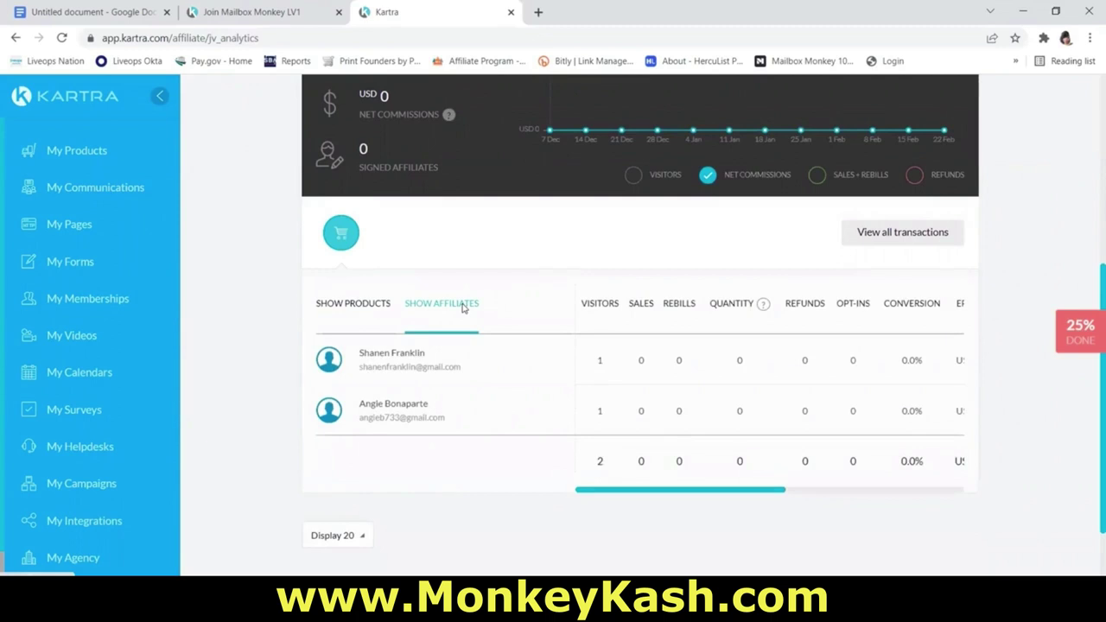
{"action": "scroll", "coordinate": [682, 445], "scroll_direction": "up", "scroll_amount": 5}
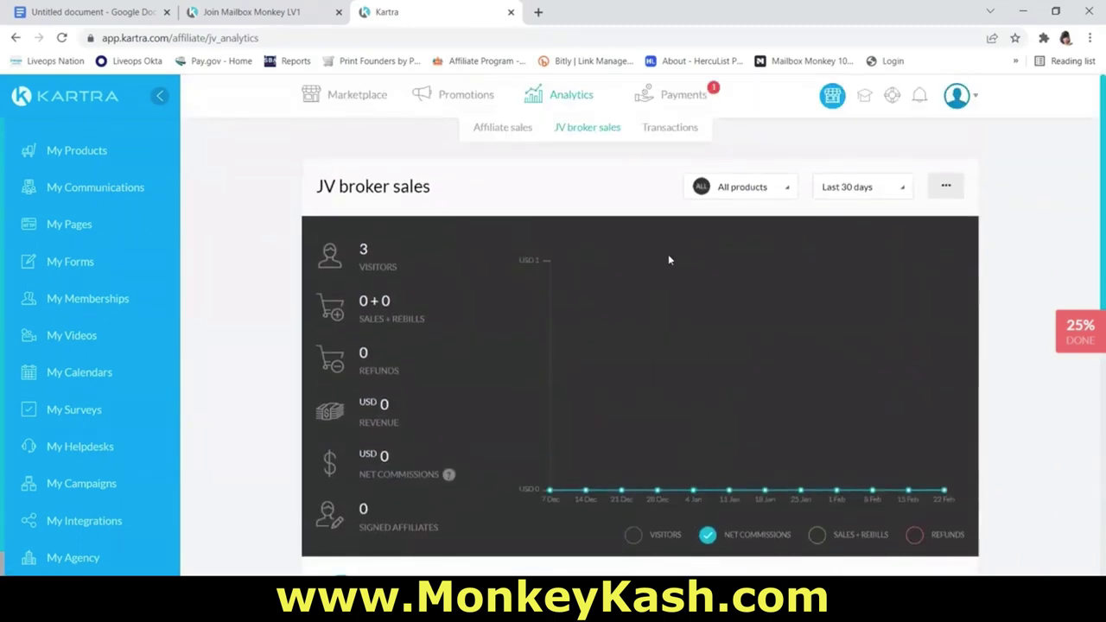
{"action": "left_click", "coordinate": [673, 127]}
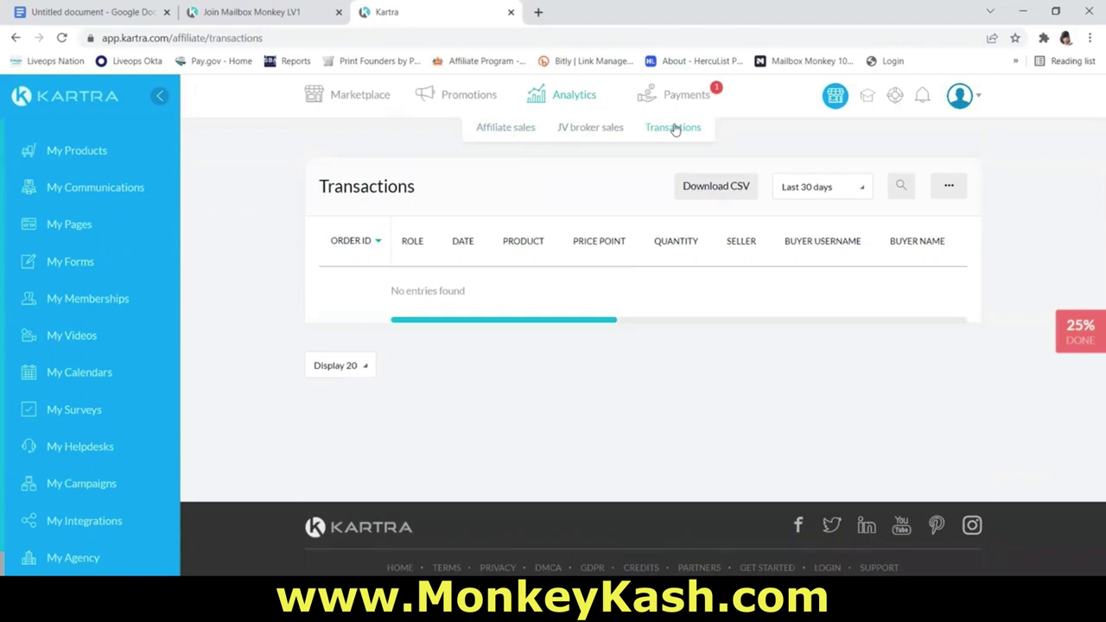
{"action": "scroll", "coordinate": [86, 552], "scroll_direction": "down", "scroll_amount": 1}
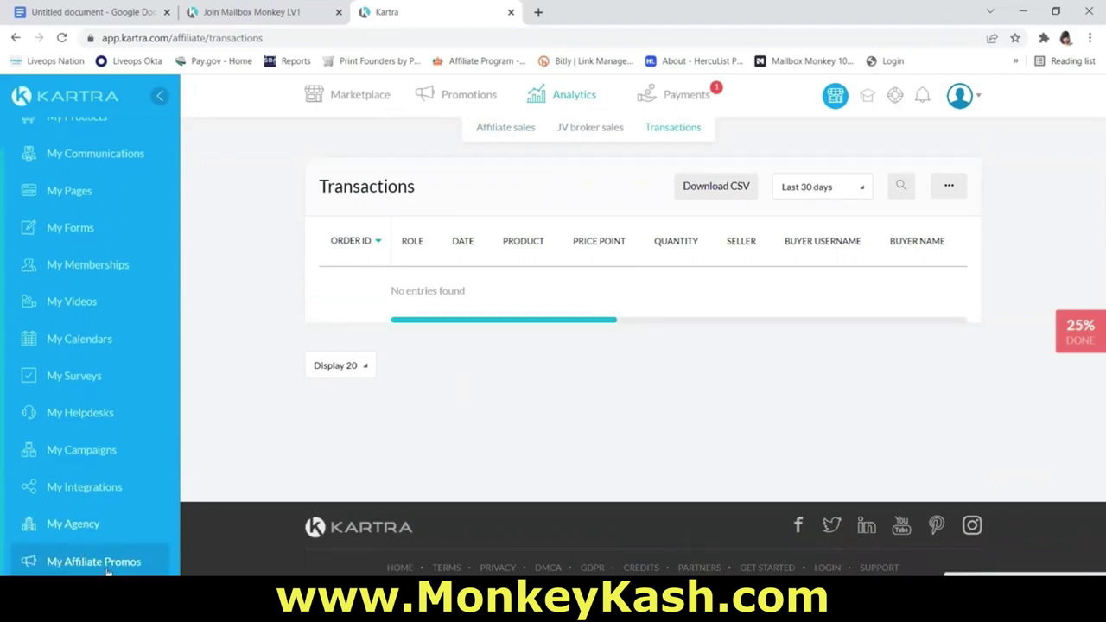
Open My Affiliate Promos, view the promotional link options for Mailbox Monkey LV1, and close them.
{"action": "left_click", "coordinate": [105, 563]}
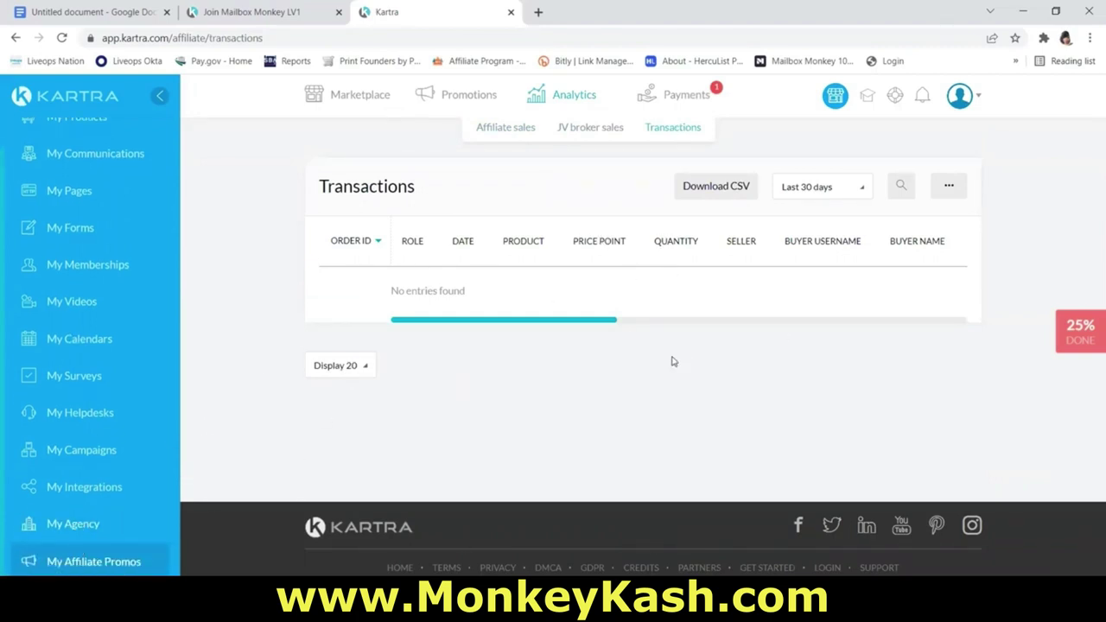
{"action": "left_click", "coordinate": [55, 563]}
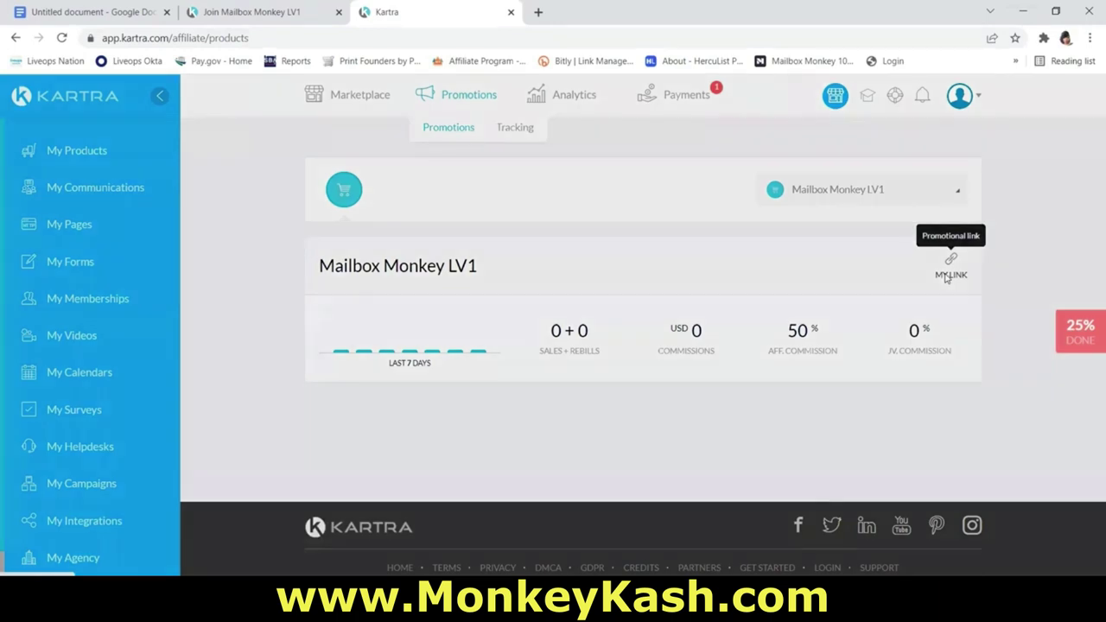
{"action": "left_click", "coordinate": [950, 275]}
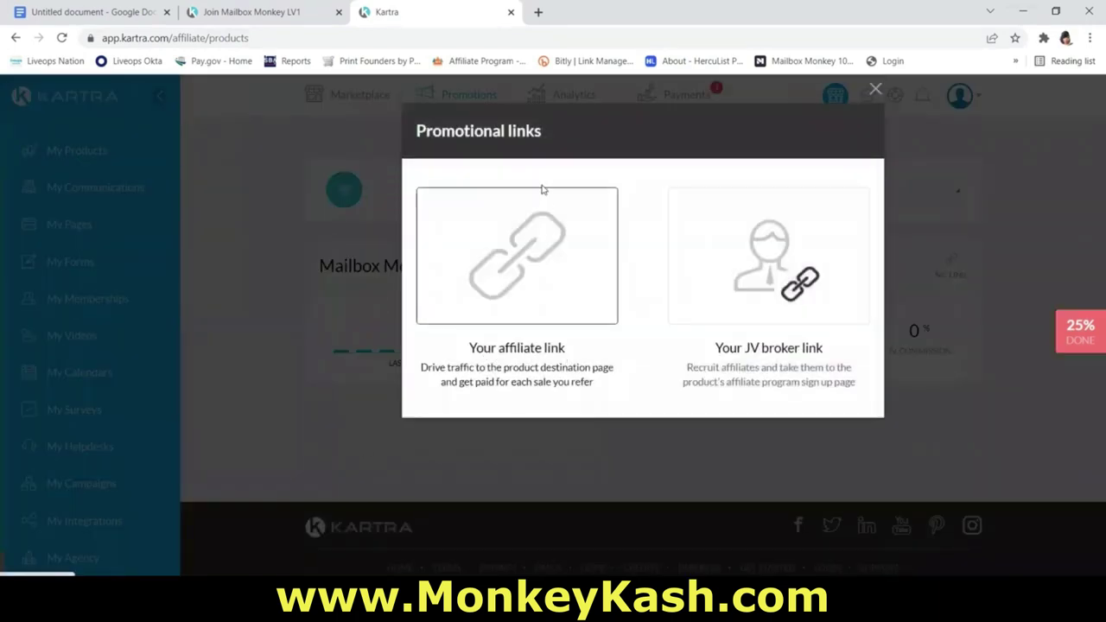
{"action": "left_click", "coordinate": [874, 91]}
Open the affiliate Payment settings and look over the Paypal, Check and Bank wire payment methods.
{"action": "mouse_move", "coordinate": [698, 98]}
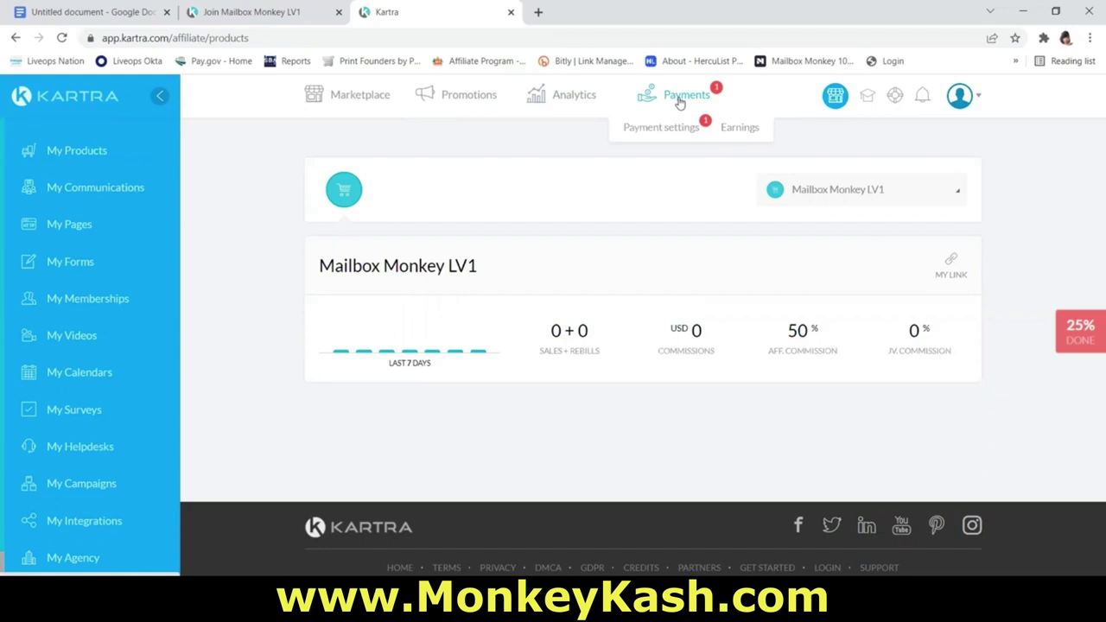
{"action": "left_click", "coordinate": [680, 102]}
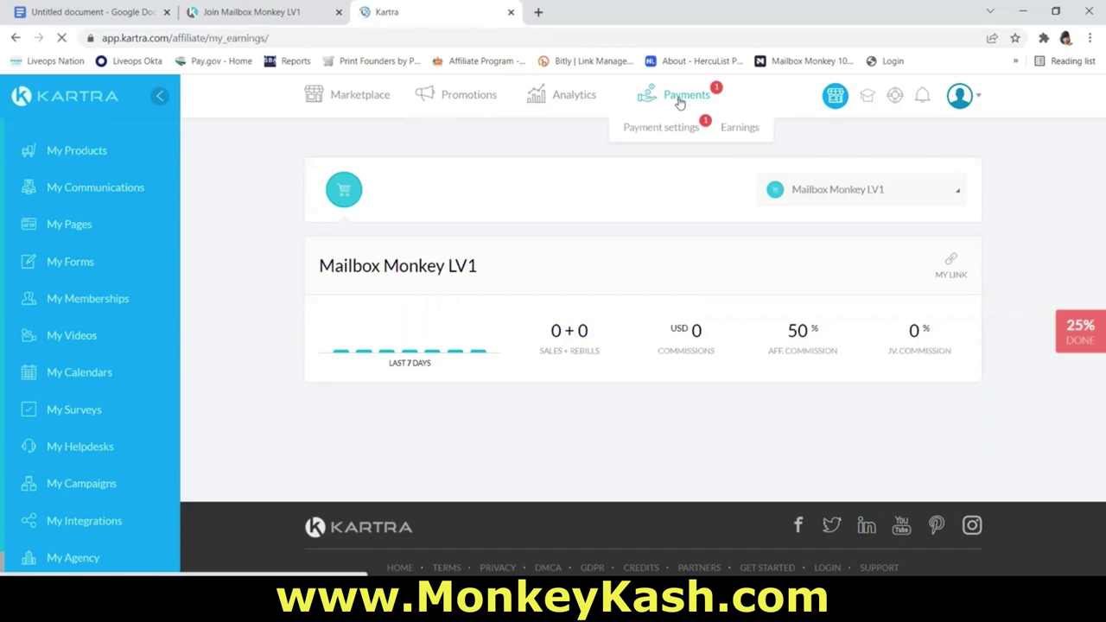
{"action": "left_click", "coordinate": [664, 133]}
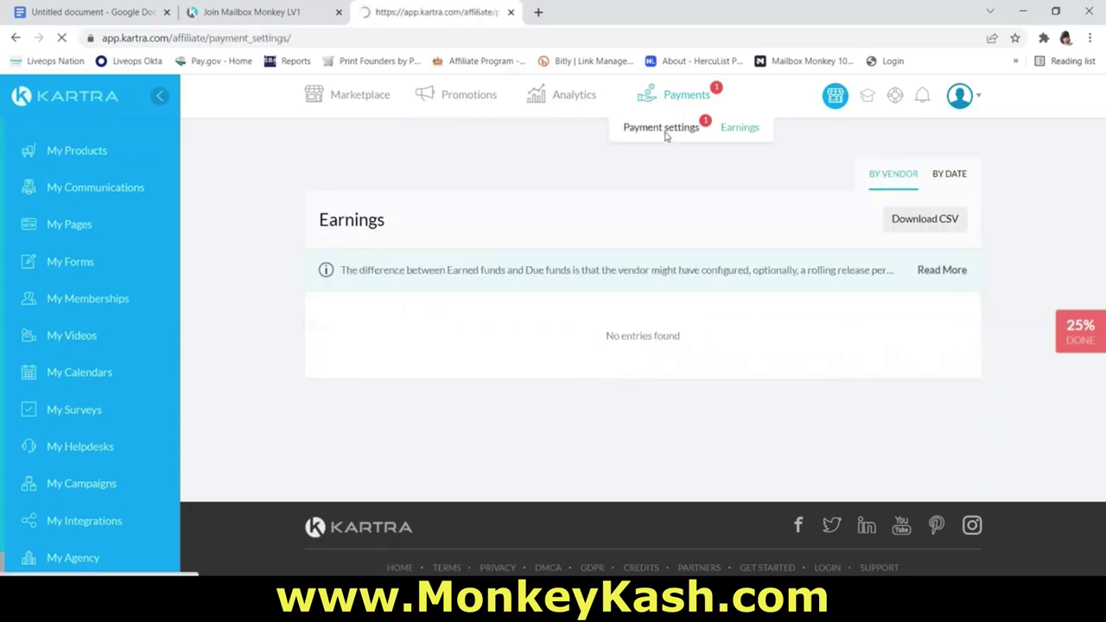
{"action": "scroll", "coordinate": [665, 136], "scroll_direction": "down", "scroll_amount": 1}
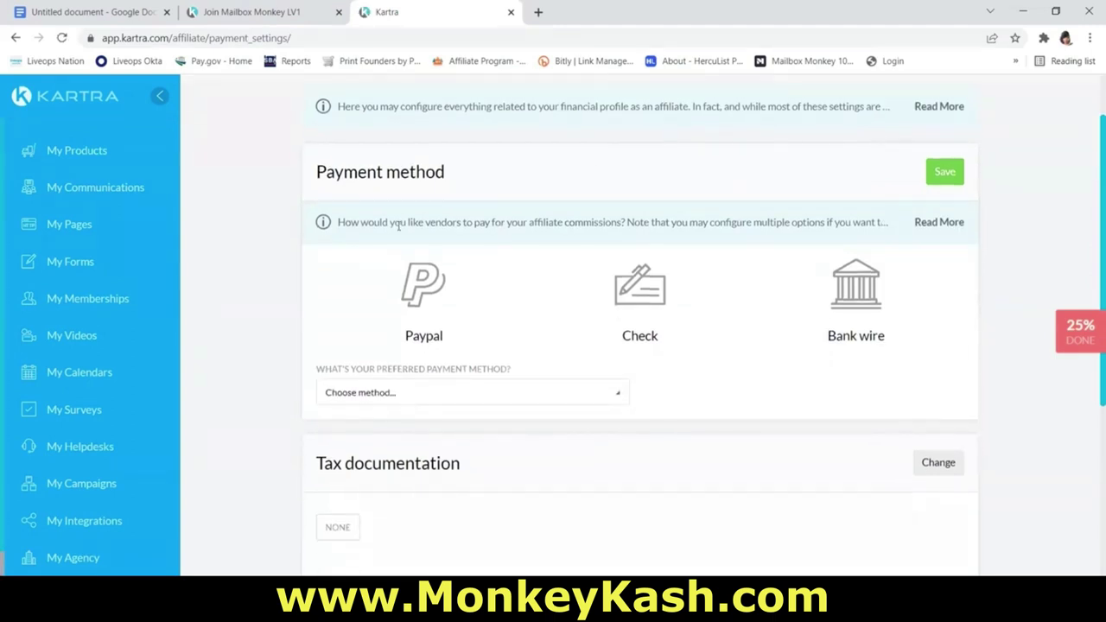
{"action": "scroll", "coordinate": [796, 310], "scroll_direction": "down", "scroll_amount": 1}
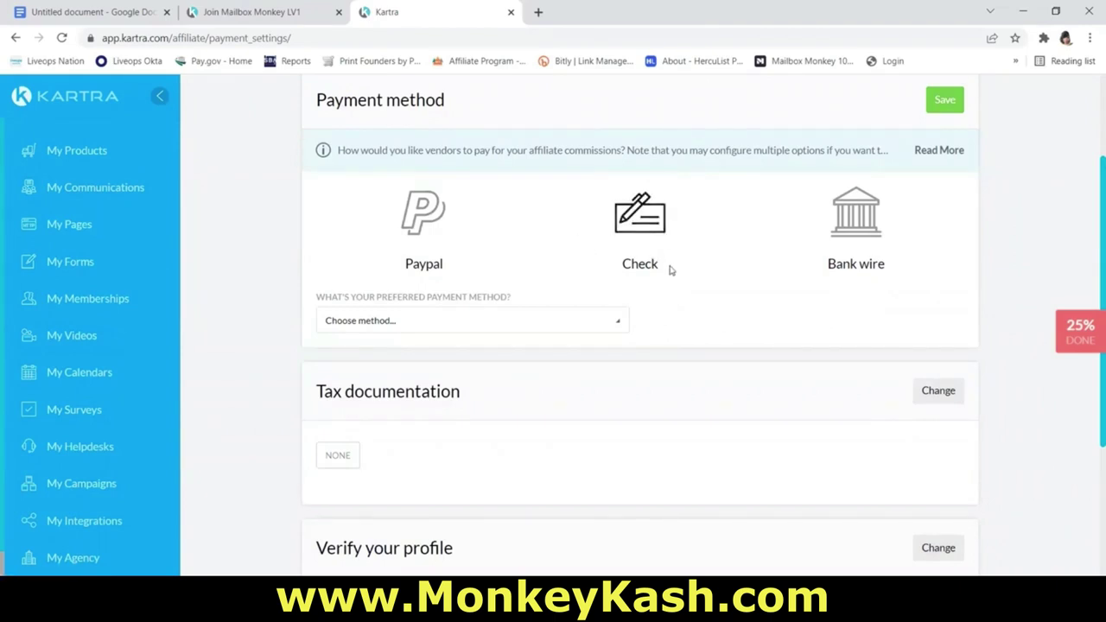
Examine the fields of the Bank wire payment form, from the account holder's details to the intermediary bank option, and cancel it.
{"action": "left_click", "coordinate": [864, 215]}
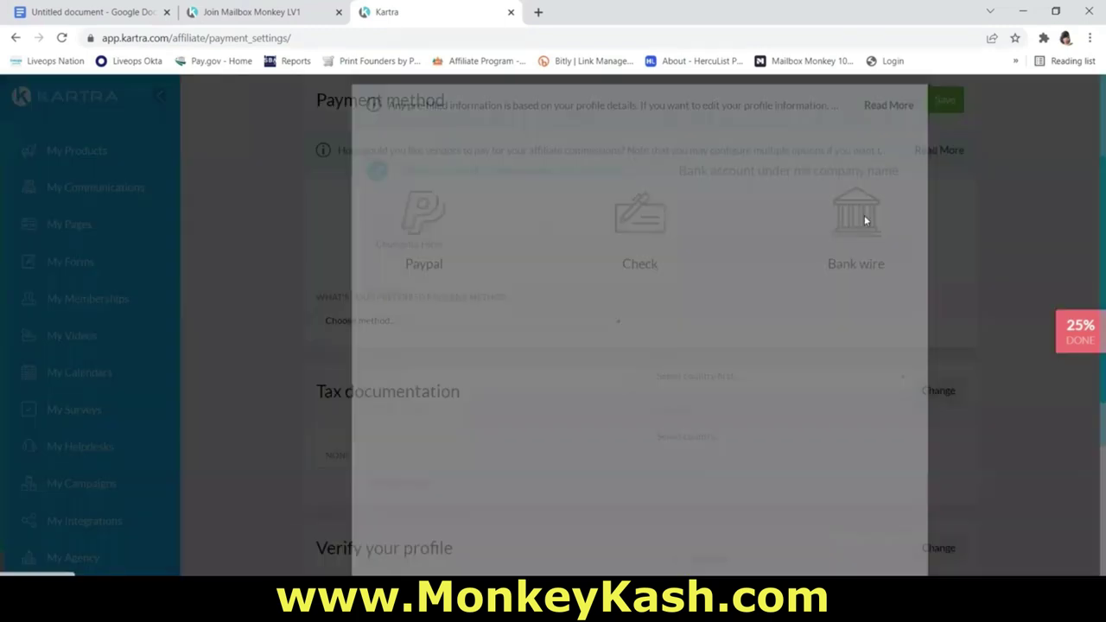
{"action": "scroll", "coordinate": [577, 350], "scroll_direction": "down", "scroll_amount": 4}
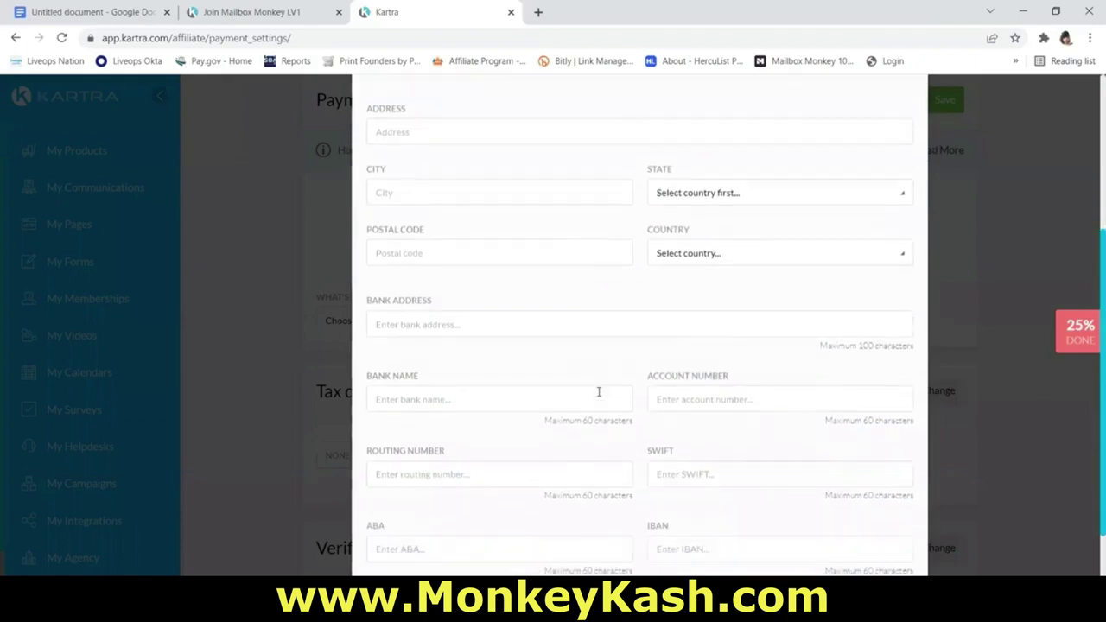
{"action": "scroll", "coordinate": [631, 406], "scroll_direction": "up", "scroll_amount": 3}
{"action": "scroll", "coordinate": [639, 402], "scroll_direction": "up", "scroll_amount": 1}
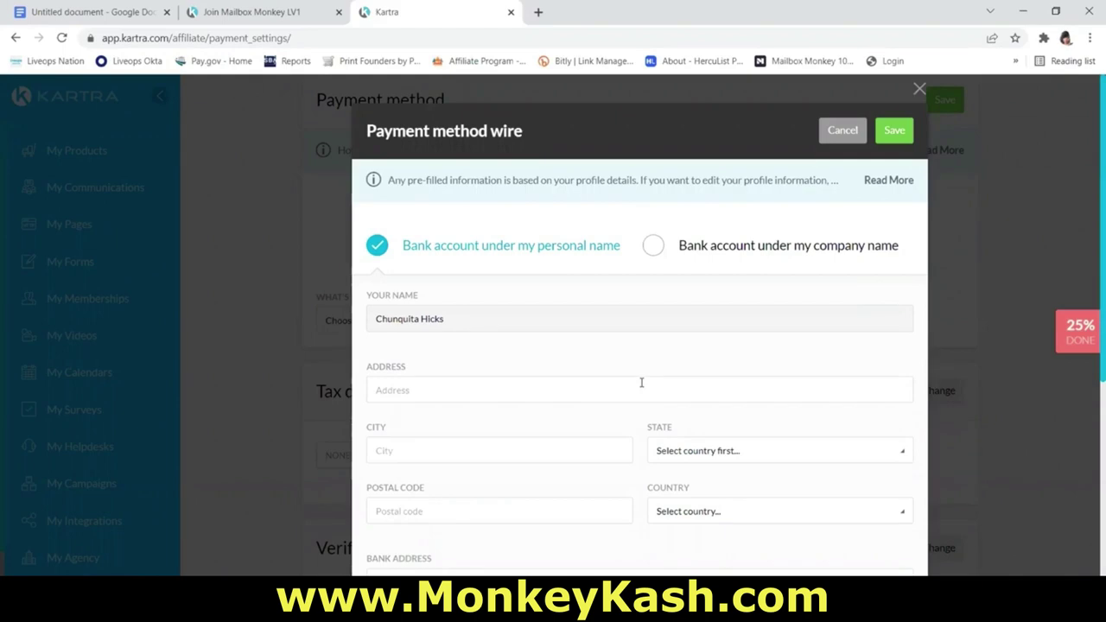
{"action": "scroll", "coordinate": [640, 382], "scroll_direction": "down", "scroll_amount": 4}
{"action": "scroll", "coordinate": [674, 346], "scroll_direction": "up", "scroll_amount": 4}
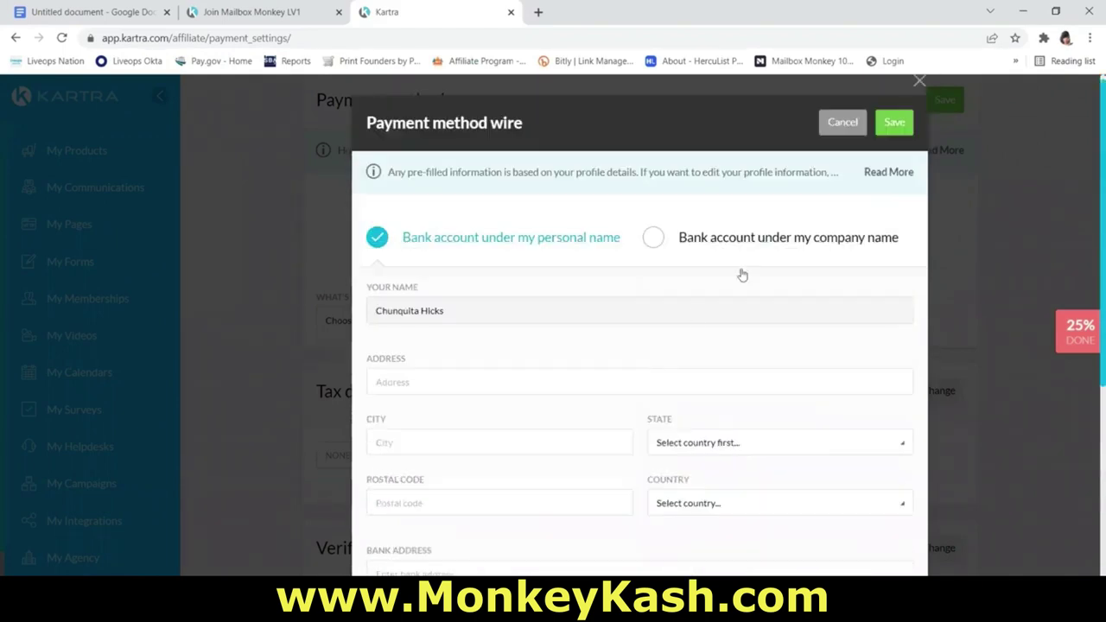
{"action": "left_click", "coordinate": [842, 122]}
{"action": "left_click", "coordinate": [851, 235]}
{"action": "scroll", "coordinate": [506, 439], "scroll_direction": "down", "scroll_amount": 5}
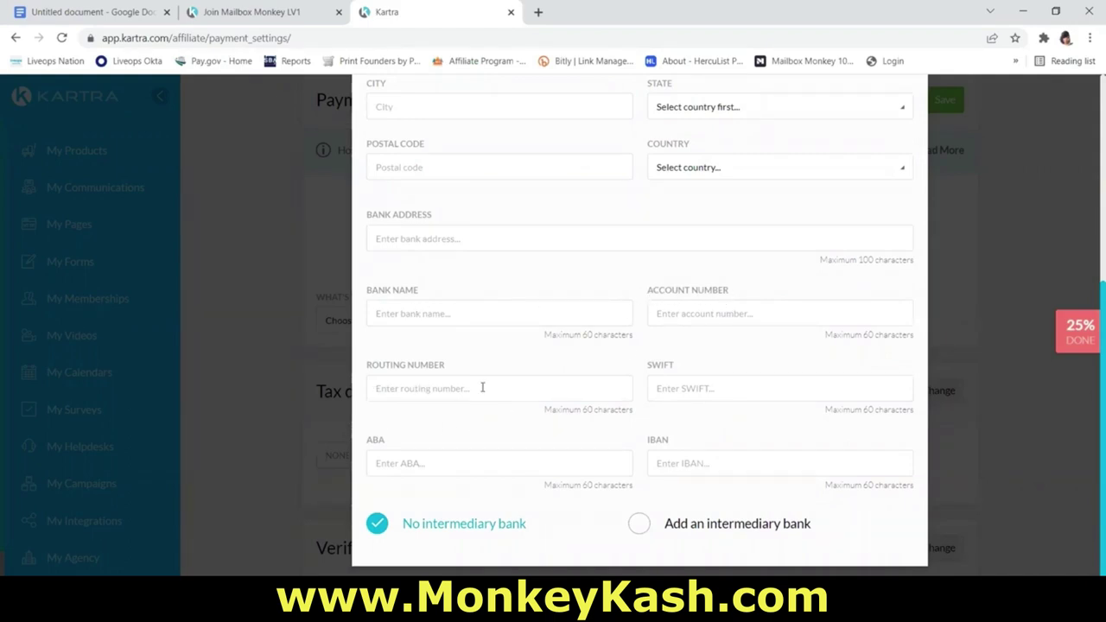
{"action": "scroll", "coordinate": [562, 410], "scroll_direction": "up", "scroll_amount": 5}
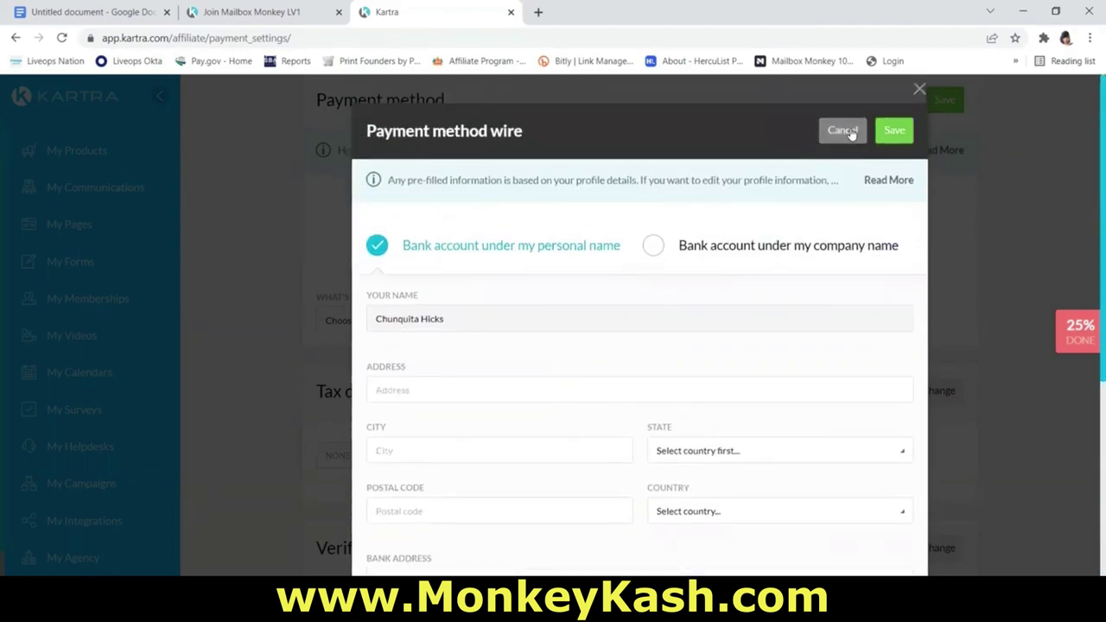
{"action": "left_click", "coordinate": [842, 131]}
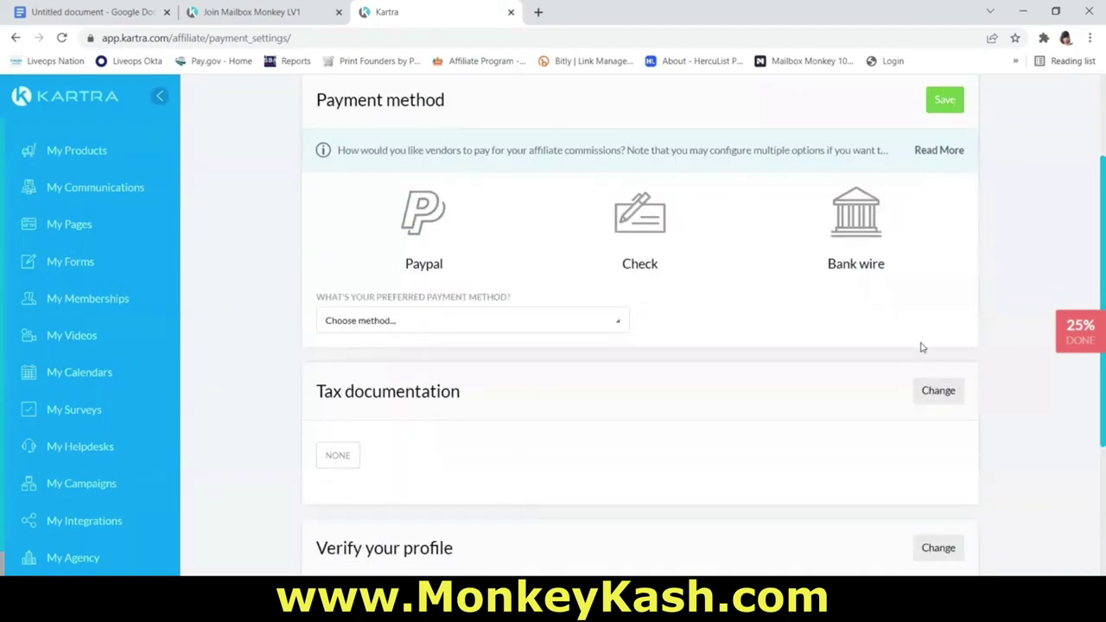
Set the citizenship status in the tax documentation to "US citizen living in USA" and save the section.
{"action": "scroll", "coordinate": [887, 399], "scroll_direction": "down", "scroll_amount": 1}
{"action": "scroll", "coordinate": [888, 400], "scroll_direction": "down", "scroll_amount": 1}
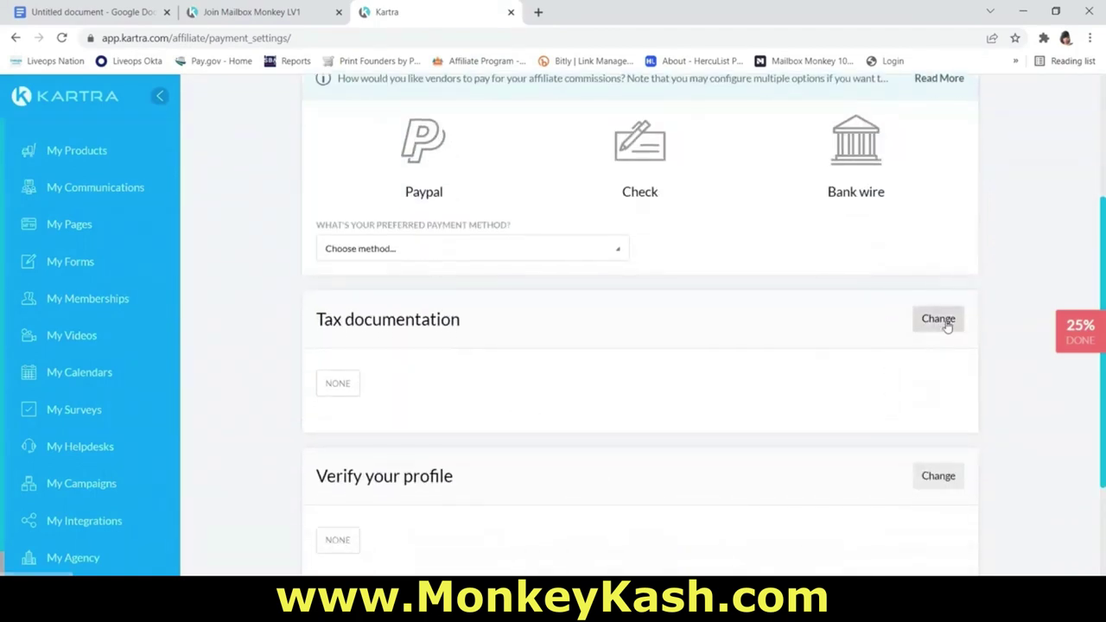
{"action": "left_click", "coordinate": [944, 321]}
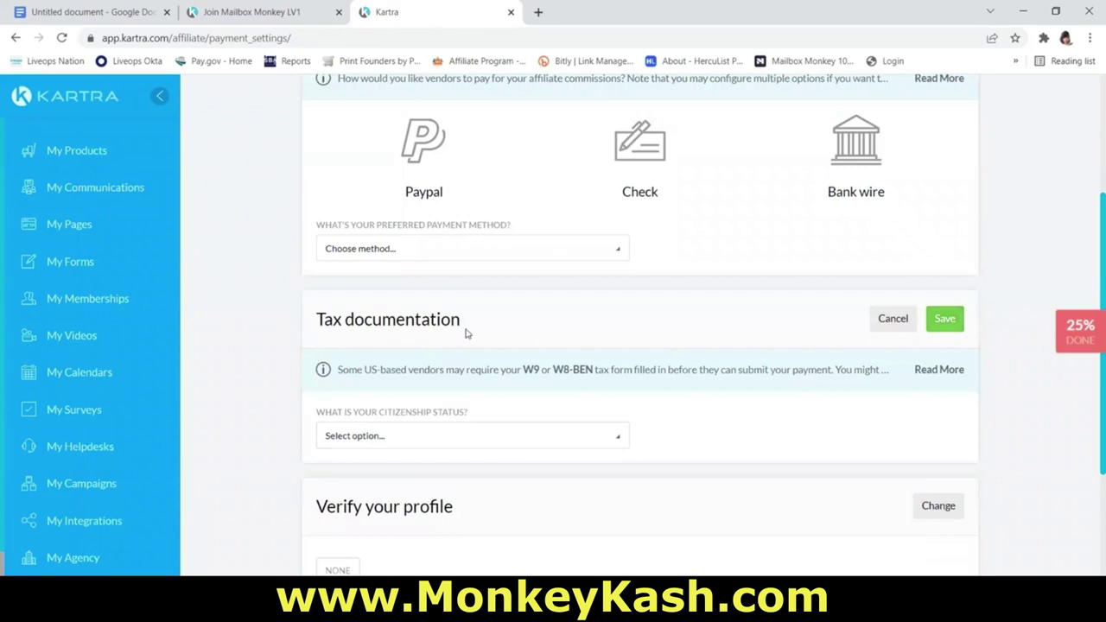
{"action": "left_click", "coordinate": [890, 319]}
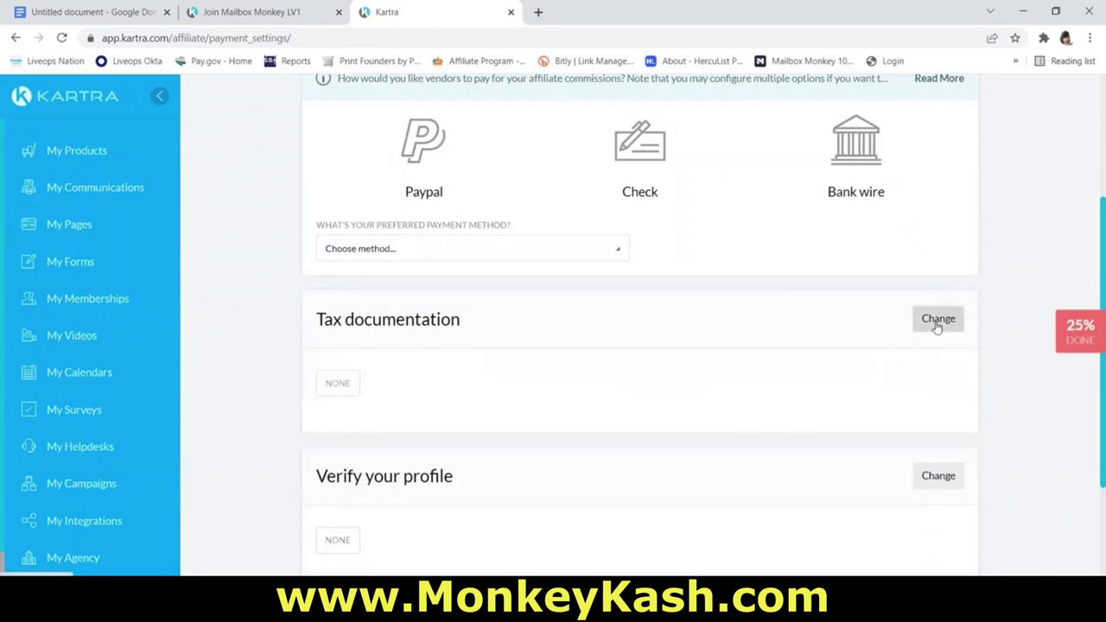
{"action": "left_click", "coordinate": [937, 320]}
{"action": "scroll", "coordinate": [458, 371], "scroll_direction": "down", "scroll_amount": 1}
{"action": "left_click", "coordinate": [460, 367]}
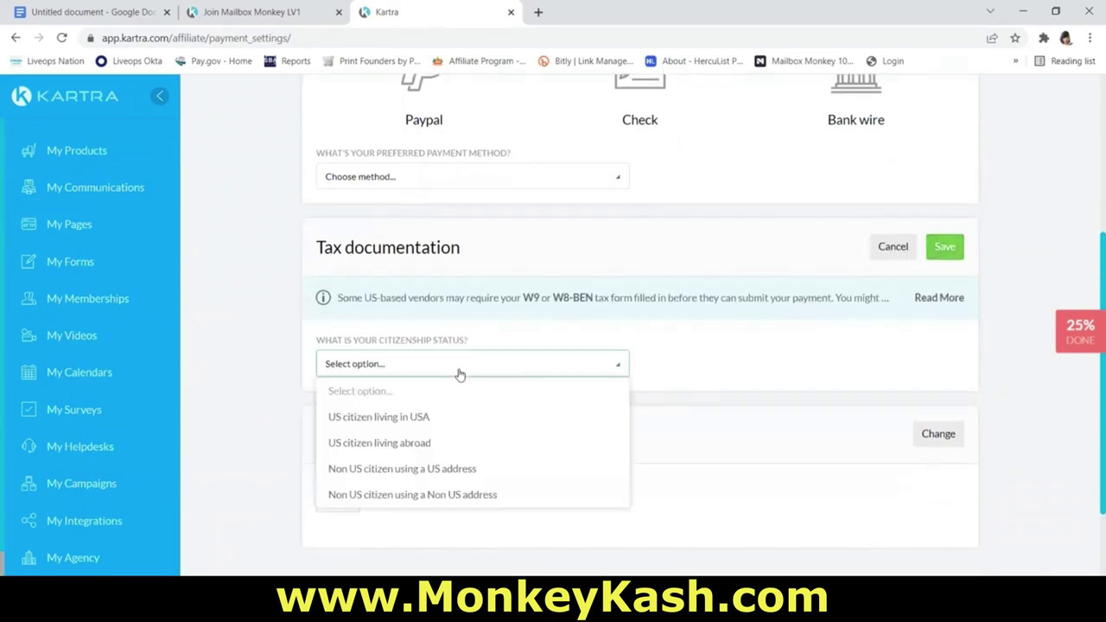
{"action": "left_click", "coordinate": [378, 420]}
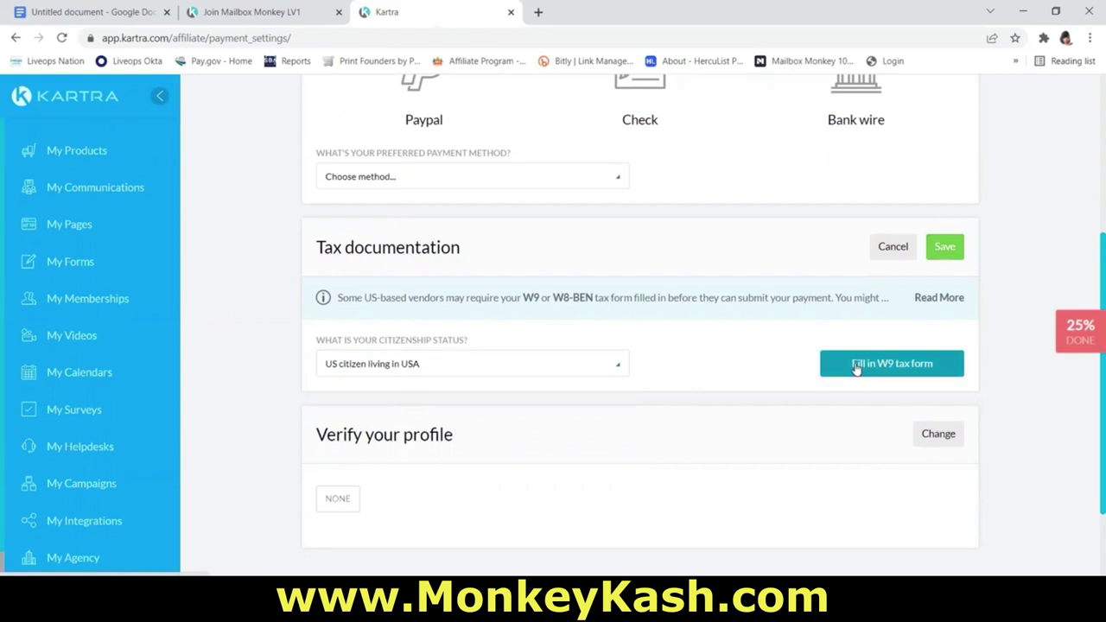
{"action": "left_click", "coordinate": [945, 248]}
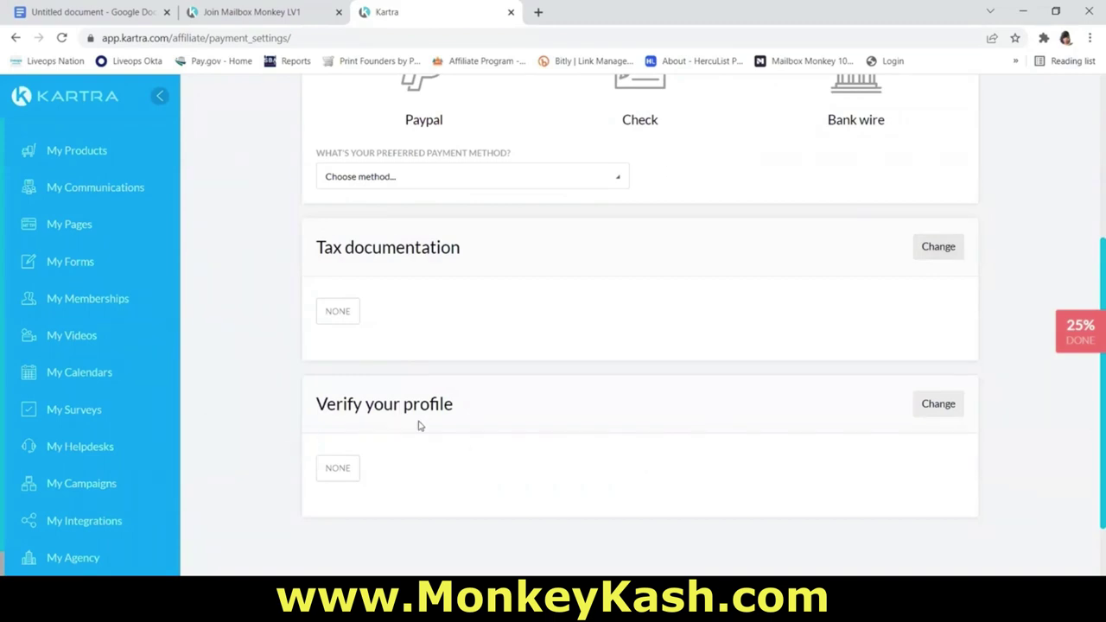
Save the profile verification with the phone number left blank, and try to save the payment method without a preferred method.
{"action": "left_click", "coordinate": [920, 407]}
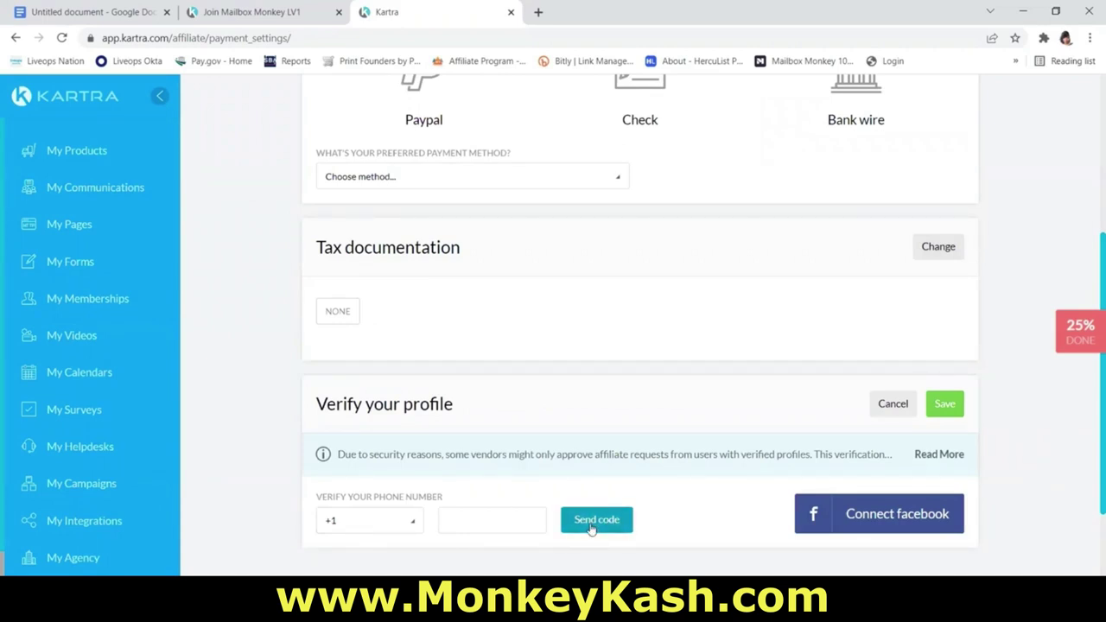
{"action": "left_click", "coordinate": [944, 403]}
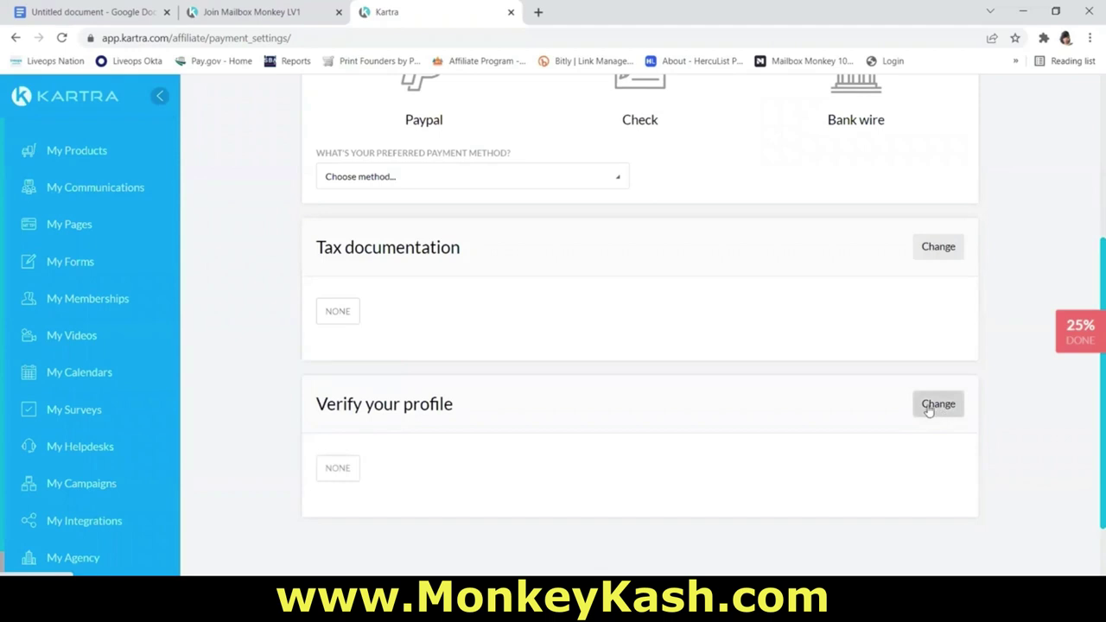
{"action": "scroll", "coordinate": [919, 415], "scroll_direction": "up", "scroll_amount": 5}
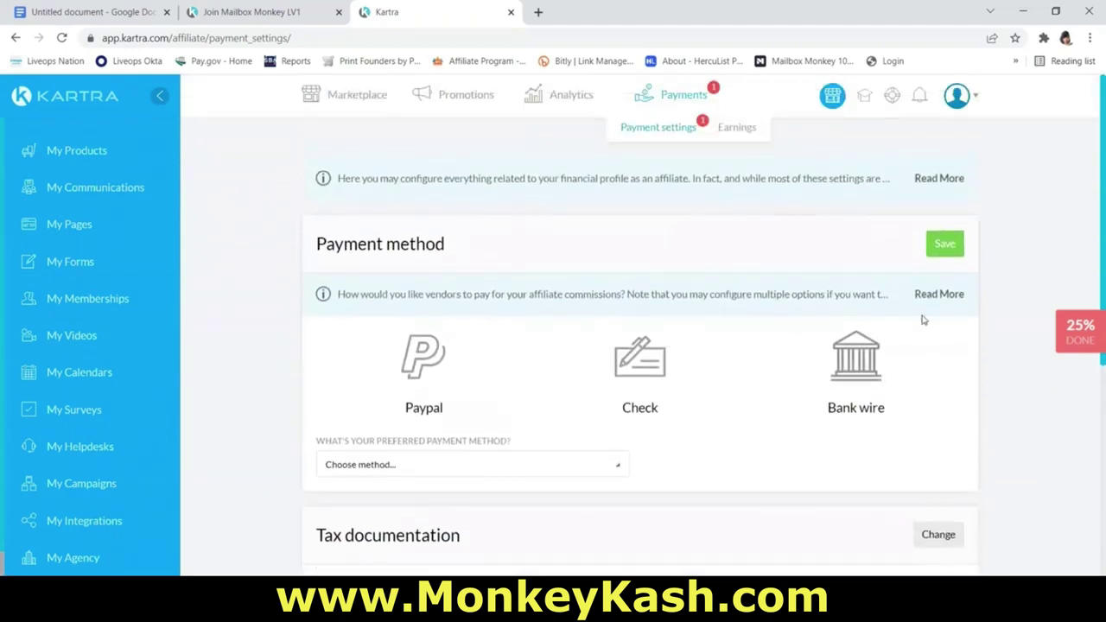
{"action": "left_click", "coordinate": [944, 243]}
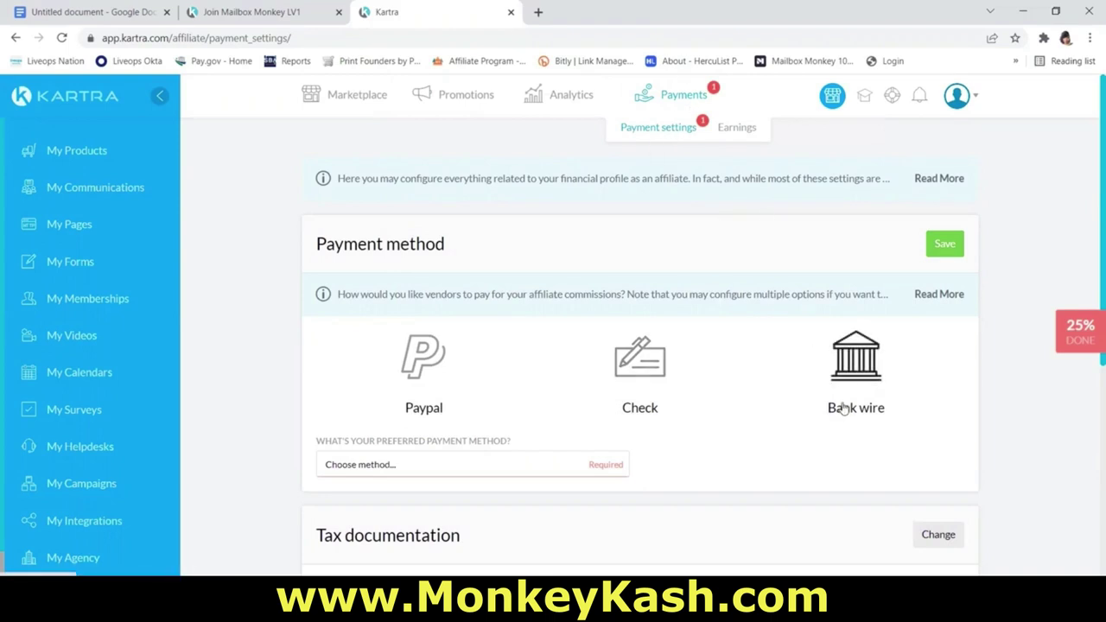
Look over the payment method, tax documentation and profile verification sections of the payment settings.
{"action": "scroll", "coordinate": [852, 407], "scroll_direction": "down", "scroll_amount": 3}
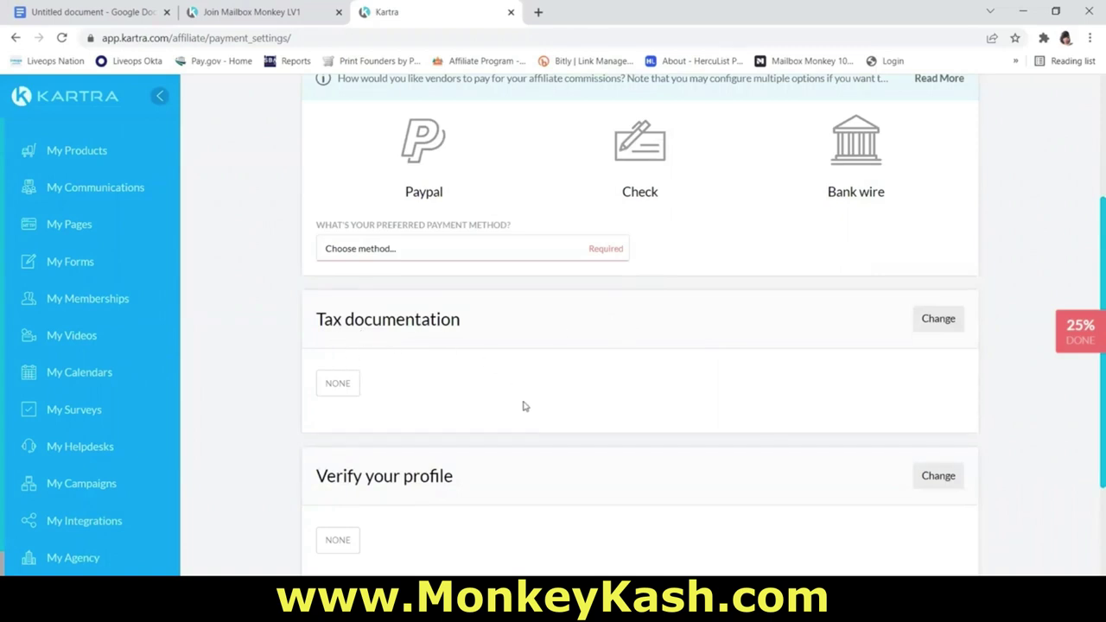
{"action": "scroll", "coordinate": [631, 435], "scroll_direction": "down", "scroll_amount": 2}
{"action": "scroll", "coordinate": [641, 447], "scroll_direction": "up", "scroll_amount": 2}
{"action": "scroll", "coordinate": [682, 440], "scroll_direction": "up", "scroll_amount": 3}
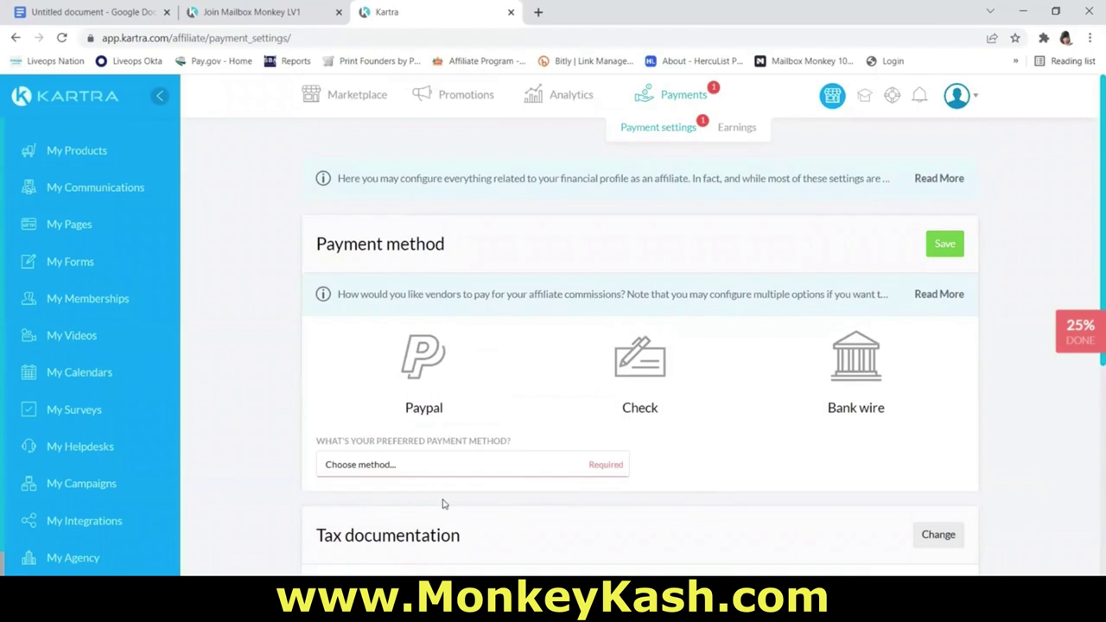
{"action": "scroll", "coordinate": [484, 480], "scroll_direction": "down", "scroll_amount": 2}
{"action": "scroll", "coordinate": [147, 470], "scroll_direction": "down", "scroll_amount": 1}
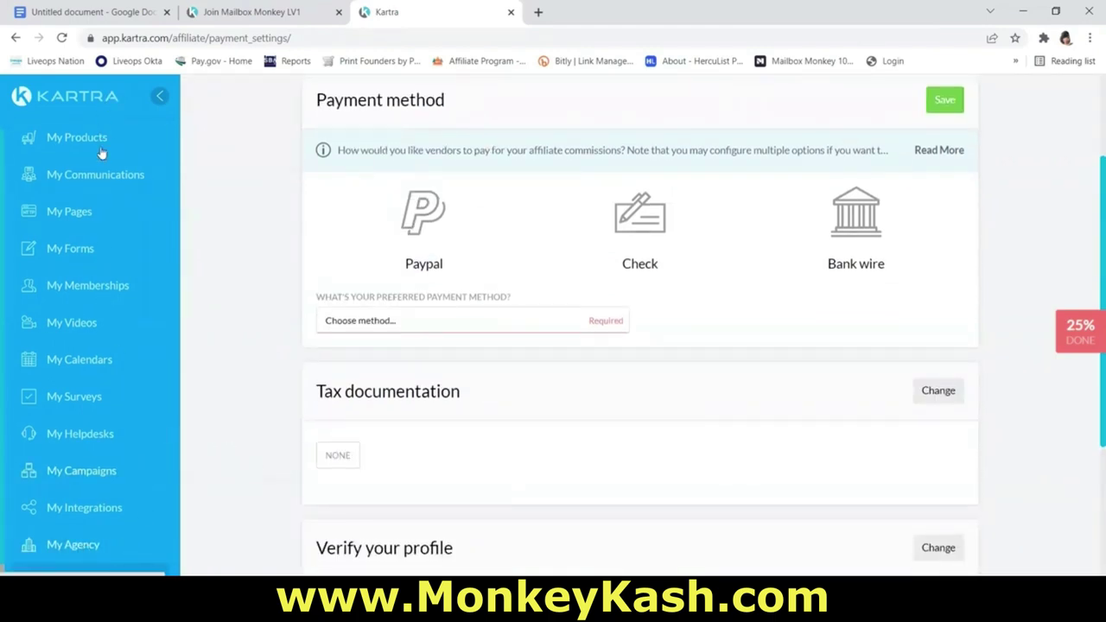
Return to the affiliate promotions, compare the affiliate link and JV broker link options for Mailbox Monkey LV1, and close them.
{"action": "scroll", "coordinate": [88, 501], "scroll_direction": "down", "scroll_amount": 1}
{"action": "left_click", "coordinate": [84, 565]}
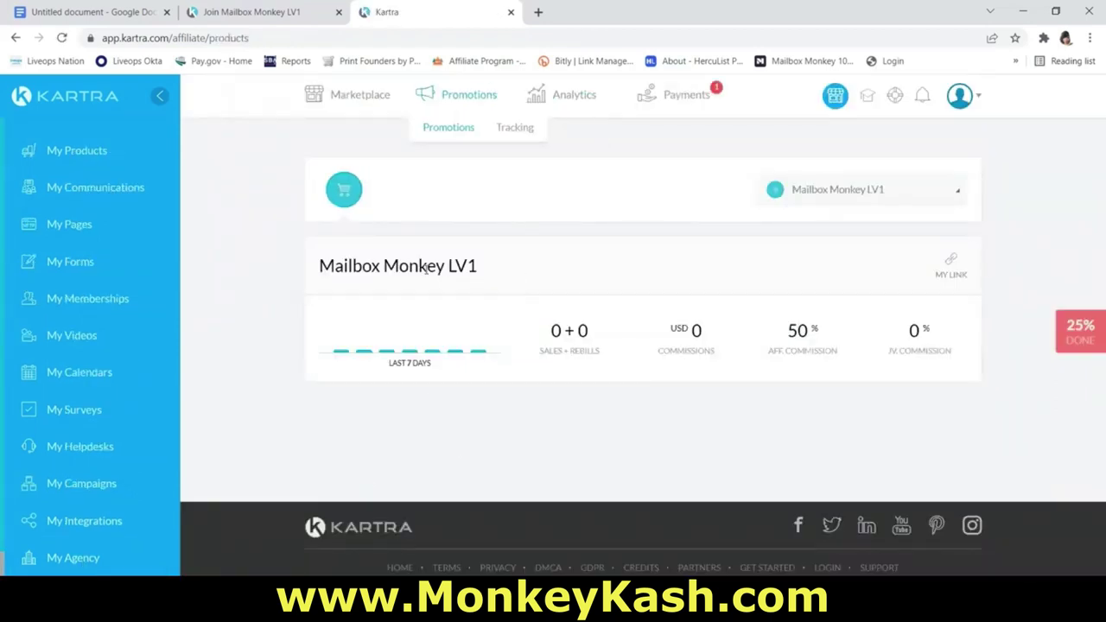
{"action": "left_click", "coordinate": [949, 269]}
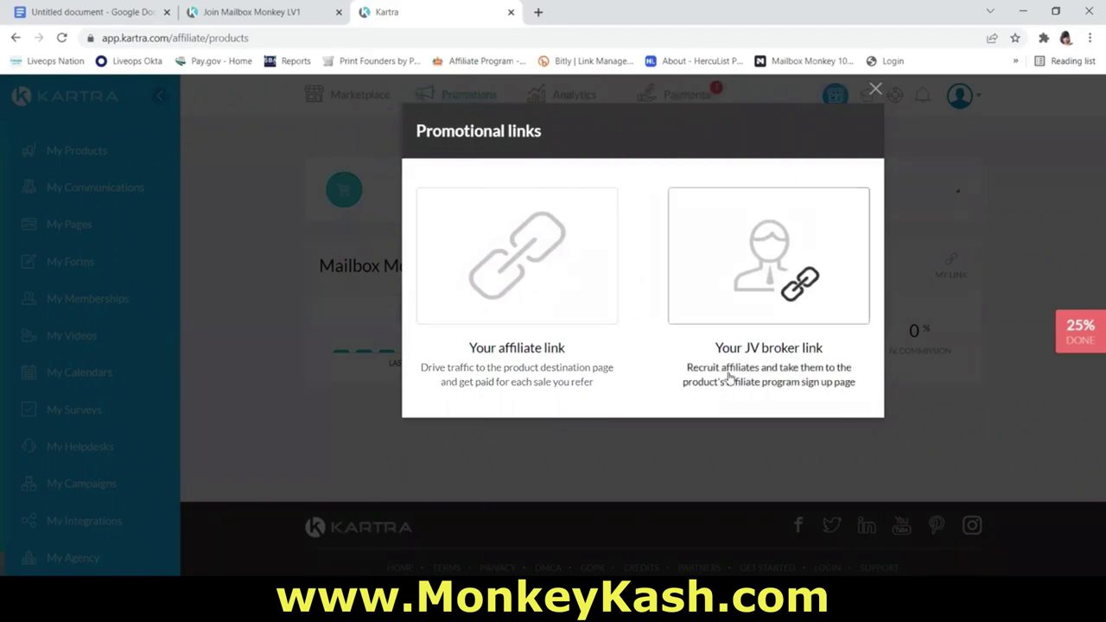
{"action": "left_click", "coordinate": [875, 90]}
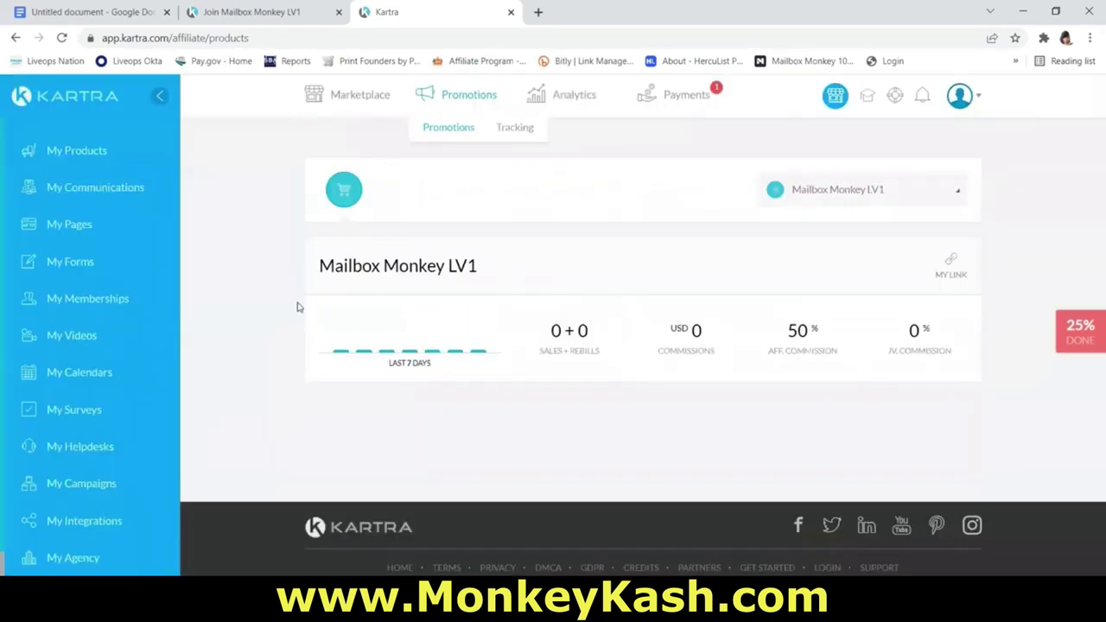